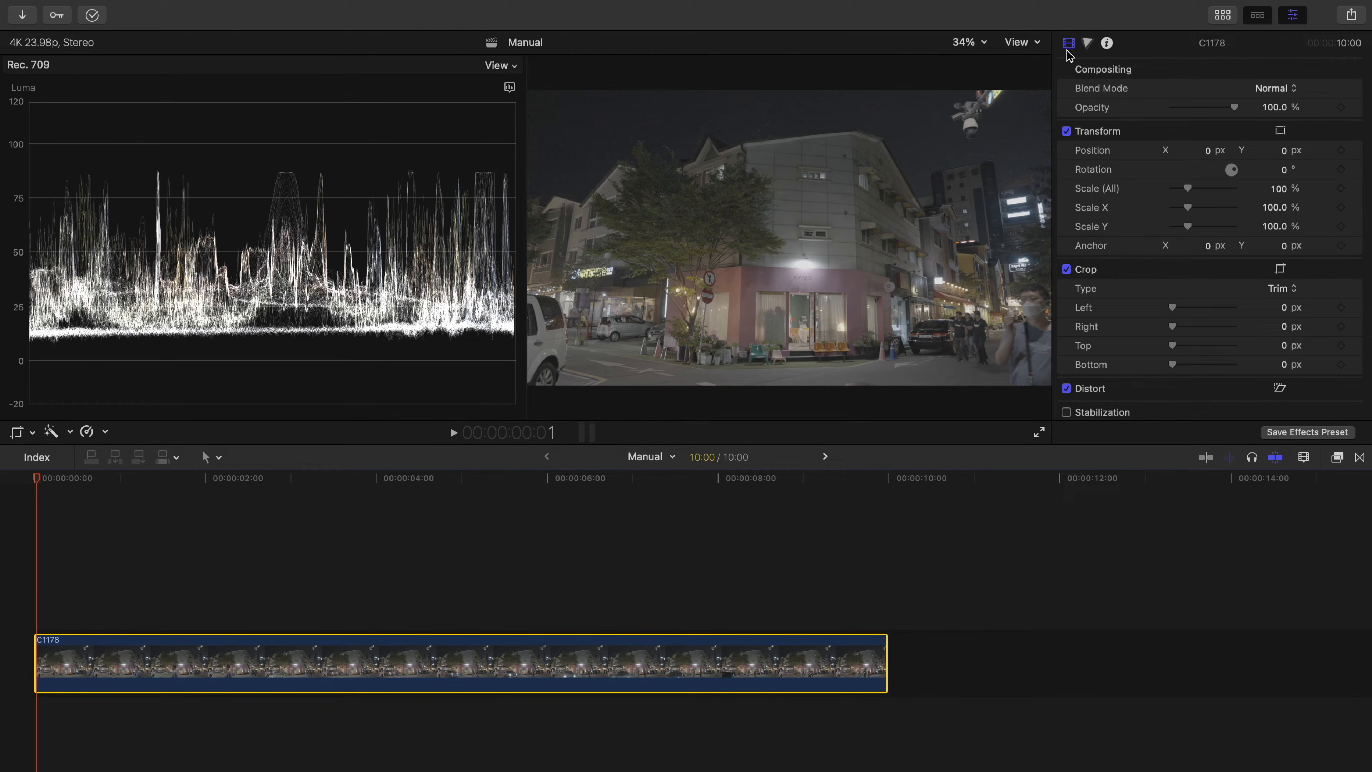
Step: Add a Color Board correction to clip C1178 and bring up its exposure controls
left_click(1087, 46)
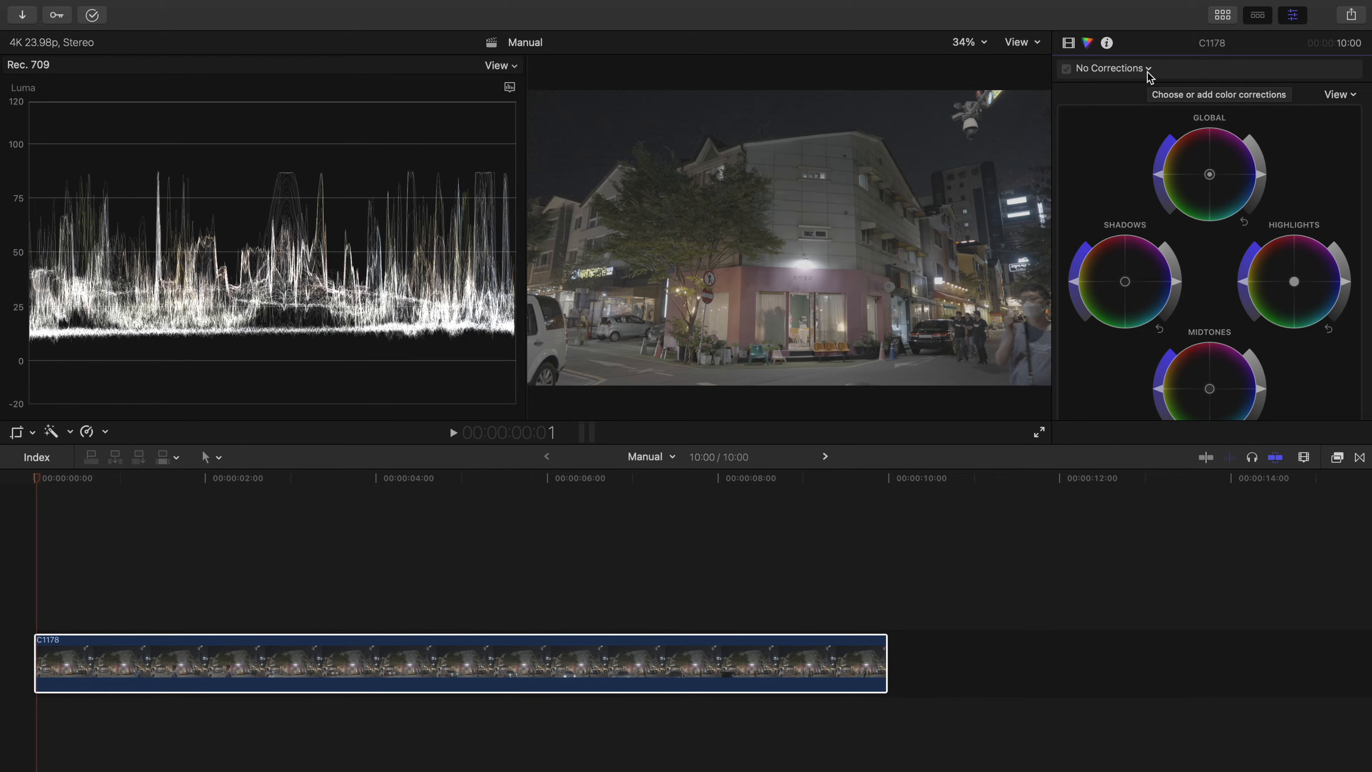
left_click(1149, 76)
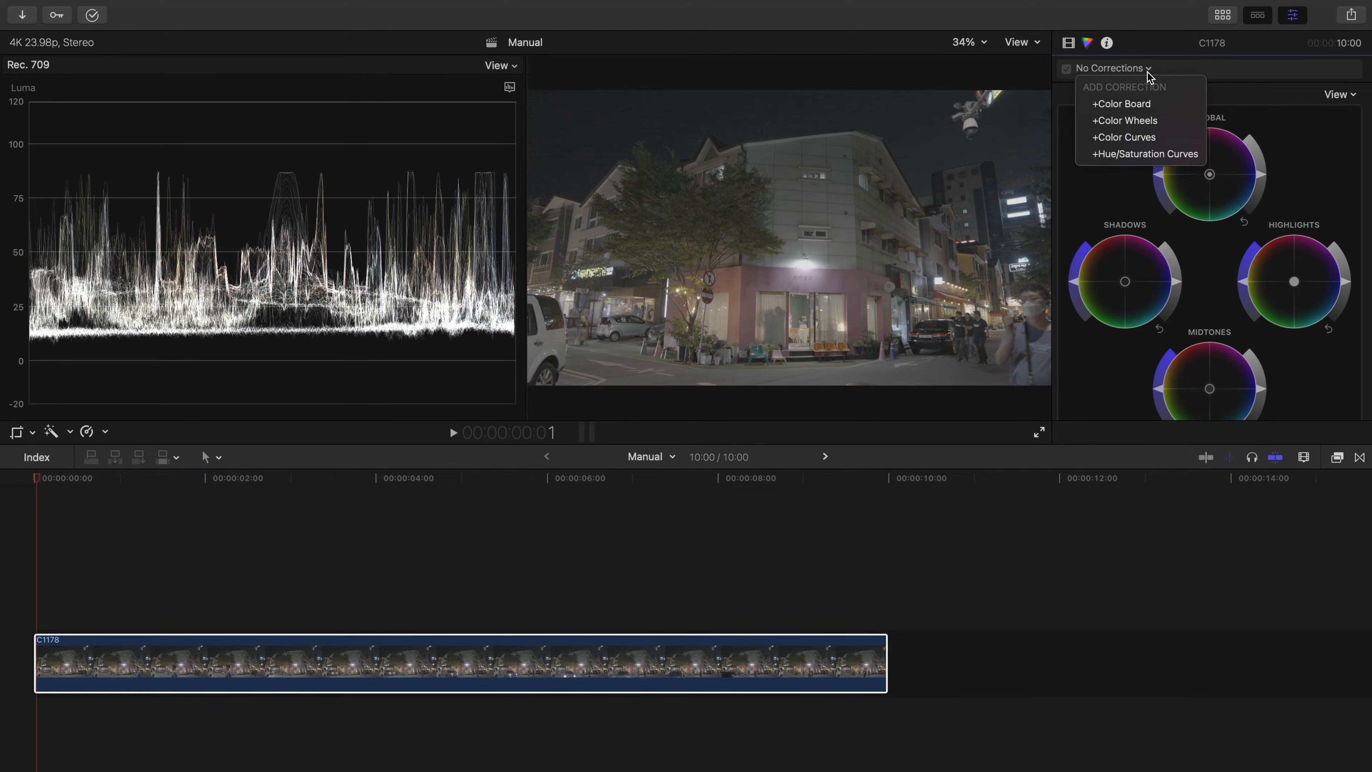
left_click(1149, 104)
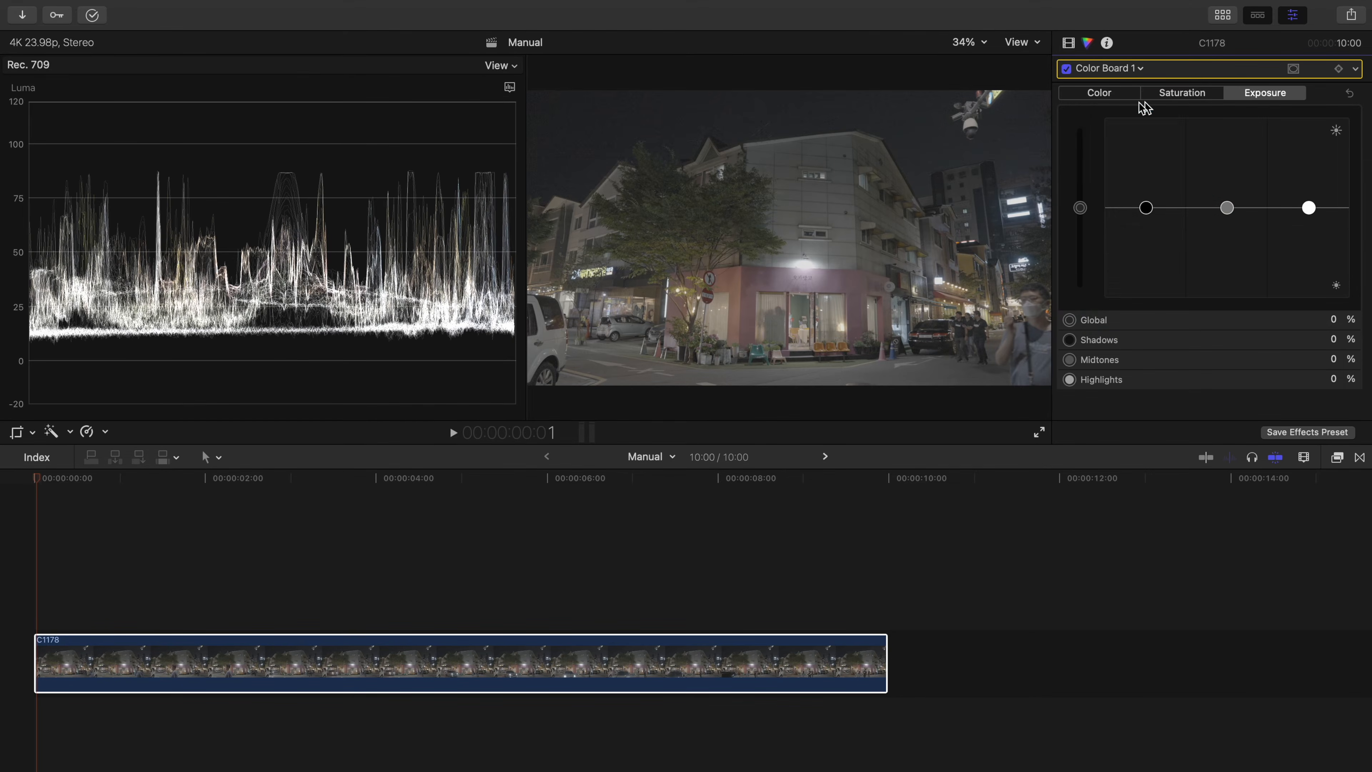
left_click(1182, 93)
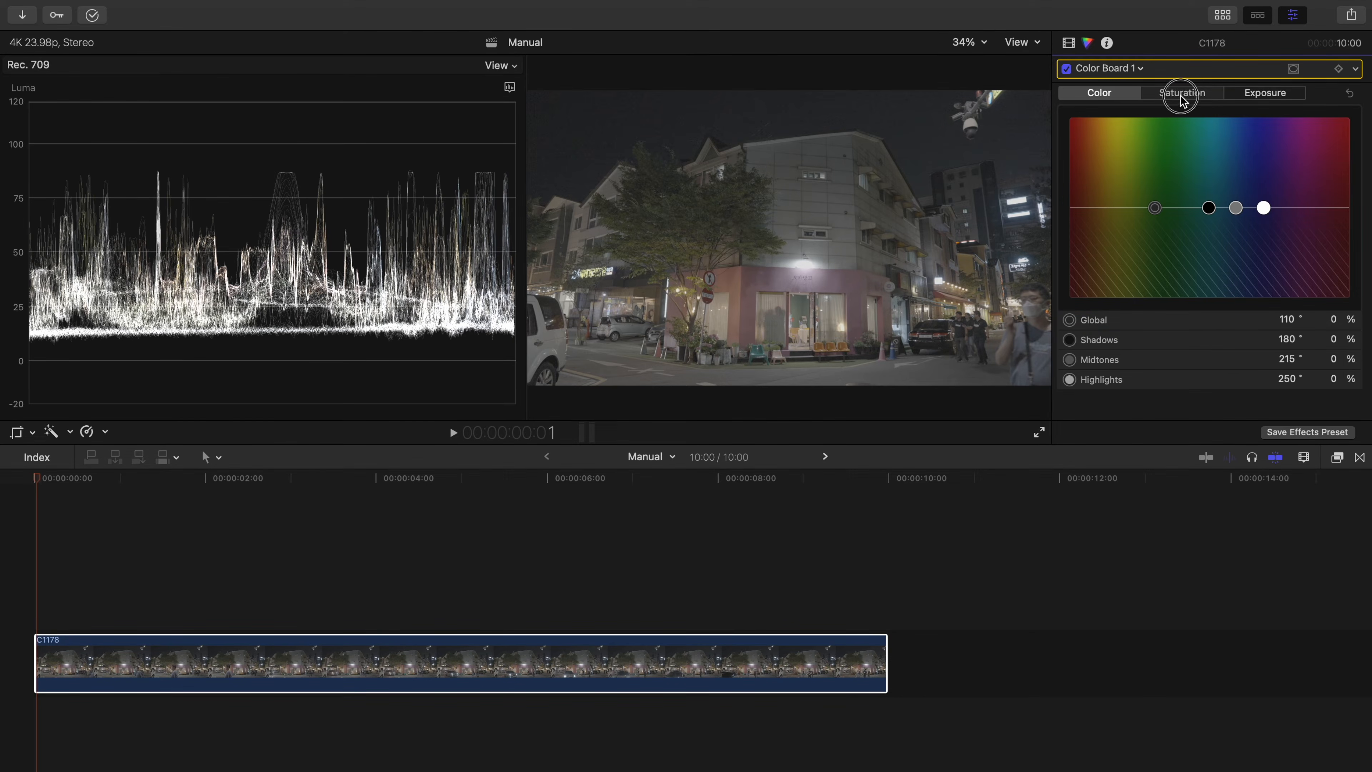
left_click(1266, 95)
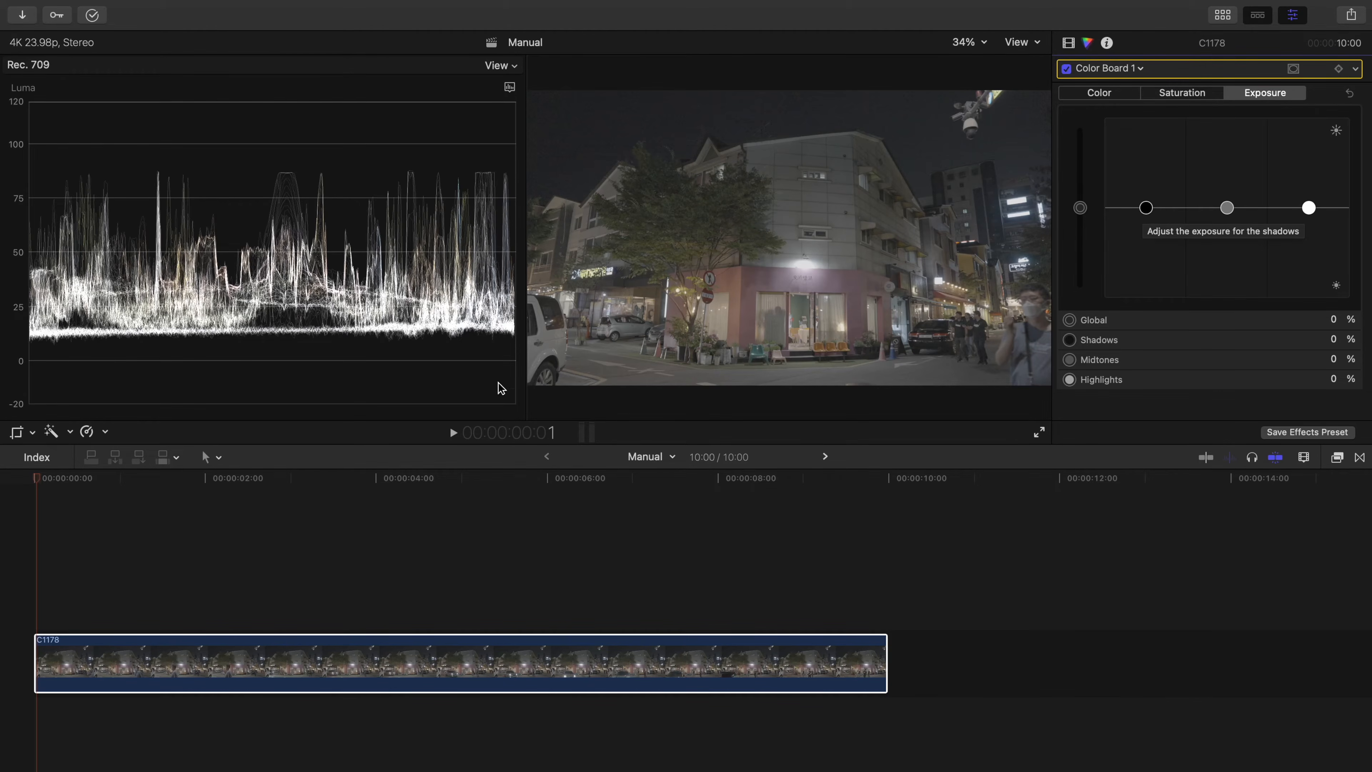
Step: Set the Color Board exposure to -16% for shadows and 28% for highlights
left_click(1146, 208)
left_click_drag(1146, 209, 1149, 221)
left_click(1309, 208)
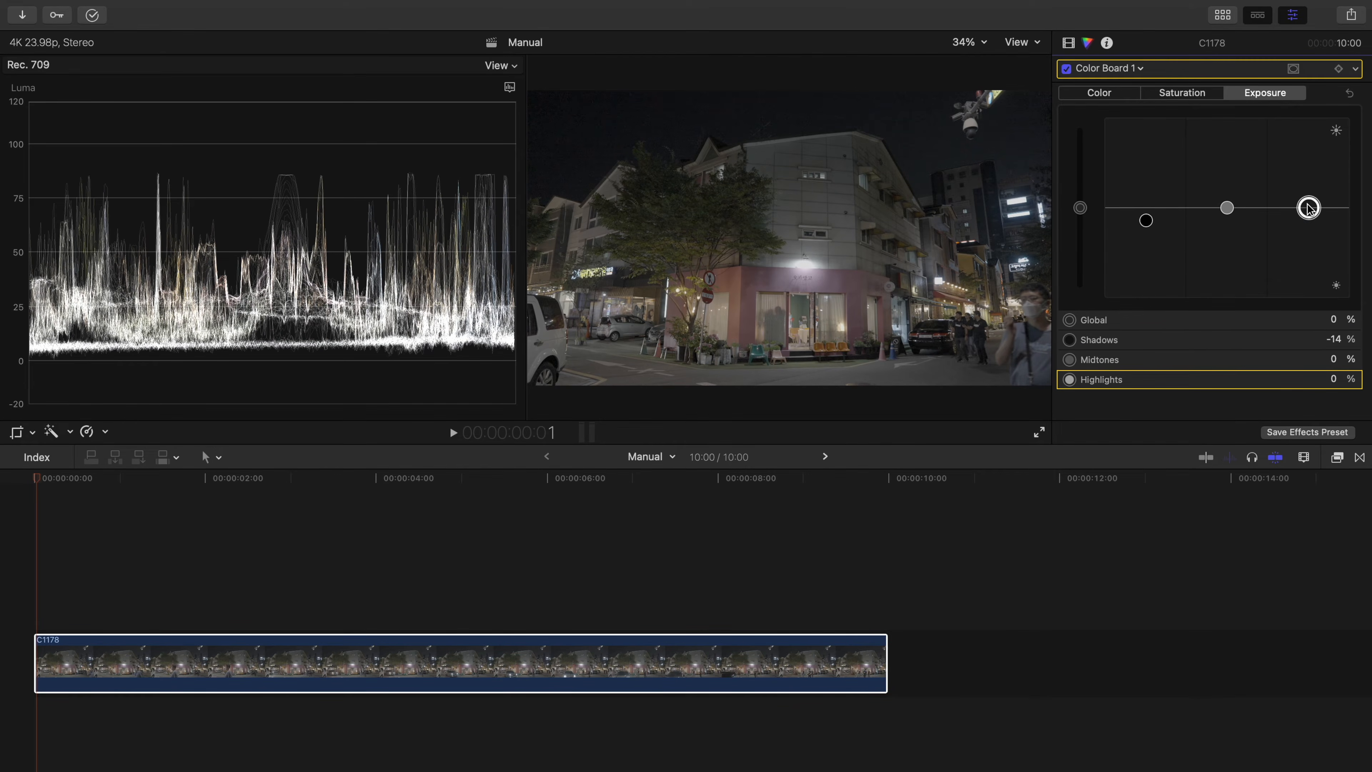
left_click_drag(1309, 208, 1309, 182)
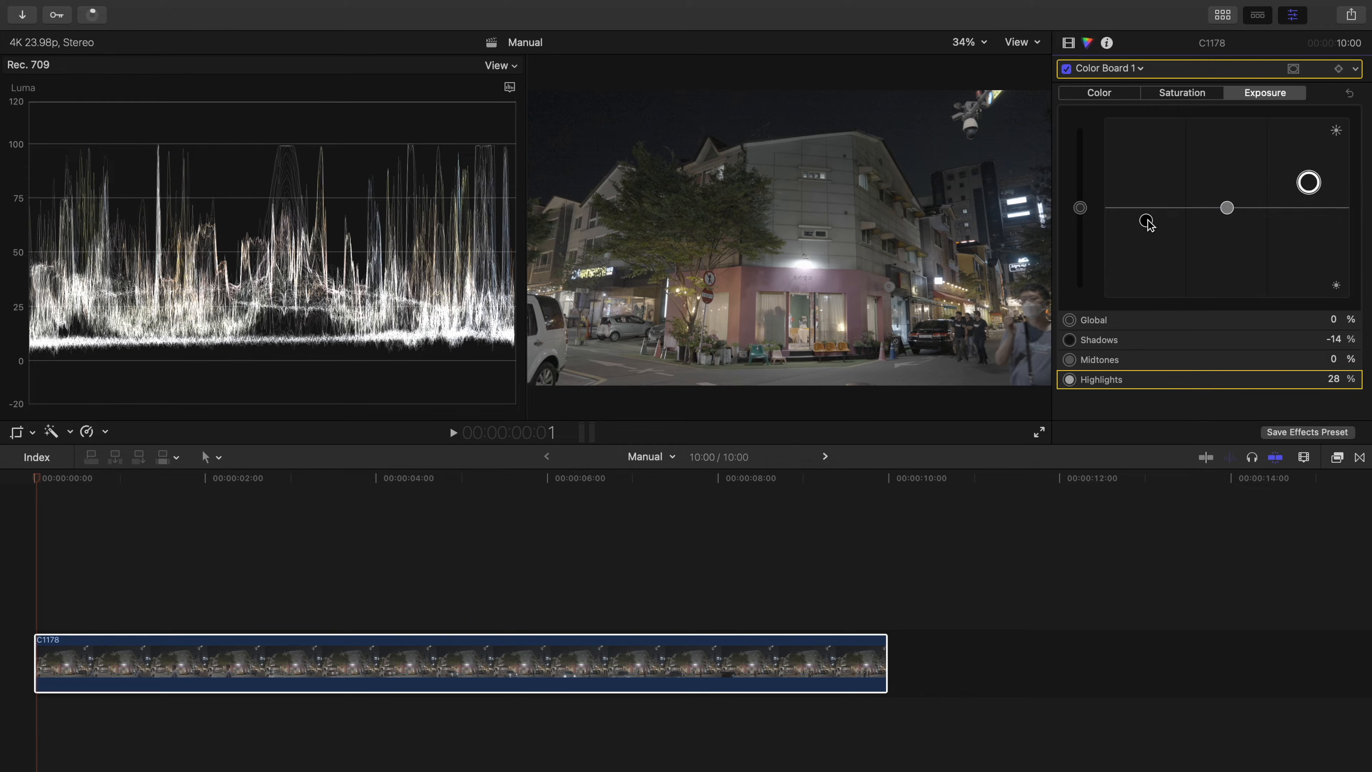
left_click_drag(1147, 221, 1147, 222)
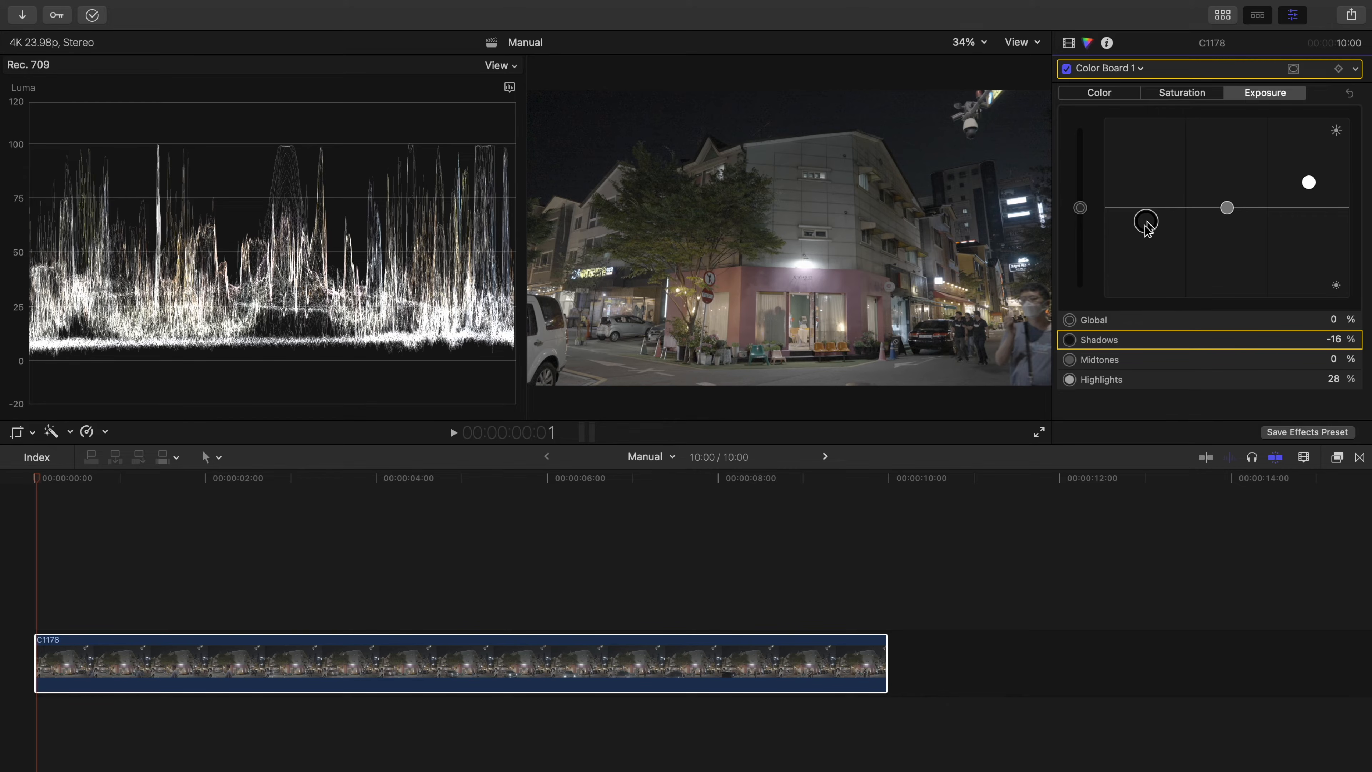
Step: Lower the Color Board midtones exposure to -61% and raise the clip's global saturation
left_click_drag(1228, 209, 1230, 249)
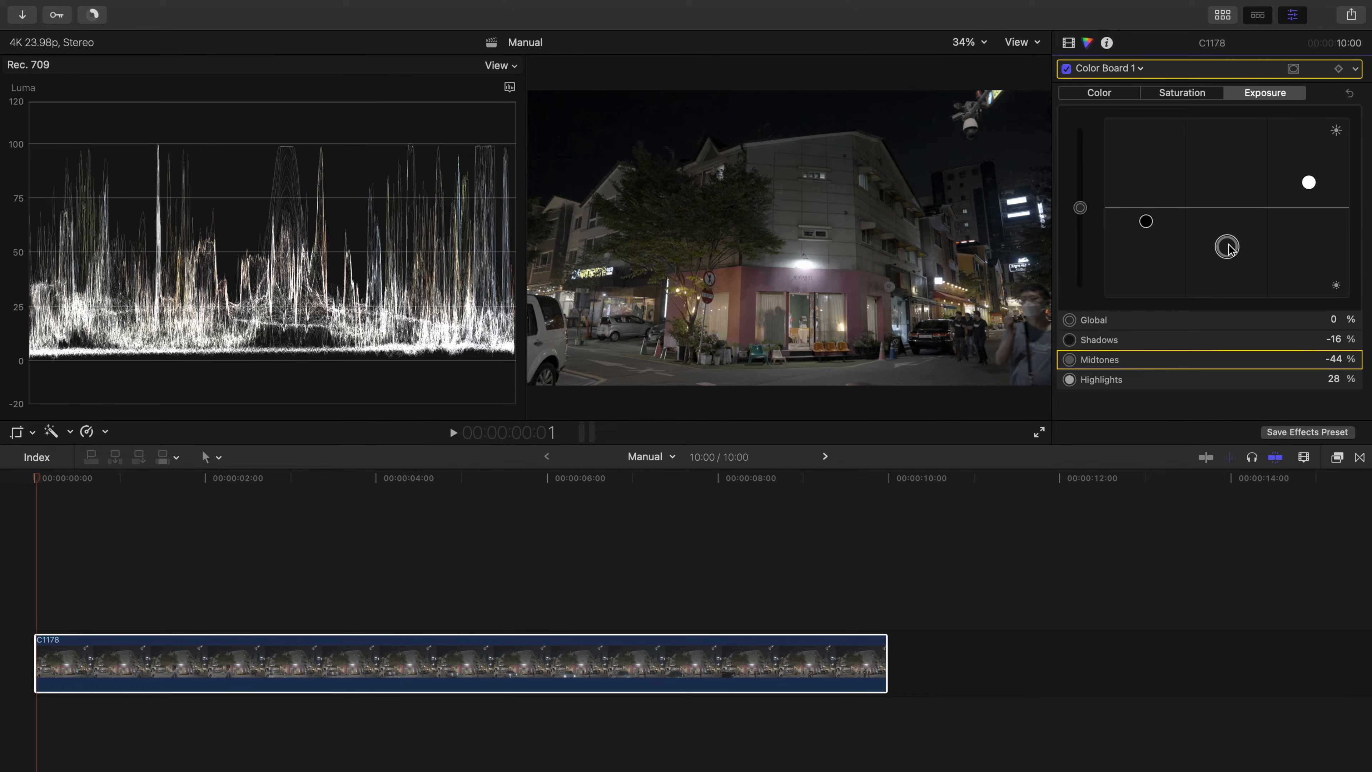
left_click_drag(1230, 249, 1231, 259)
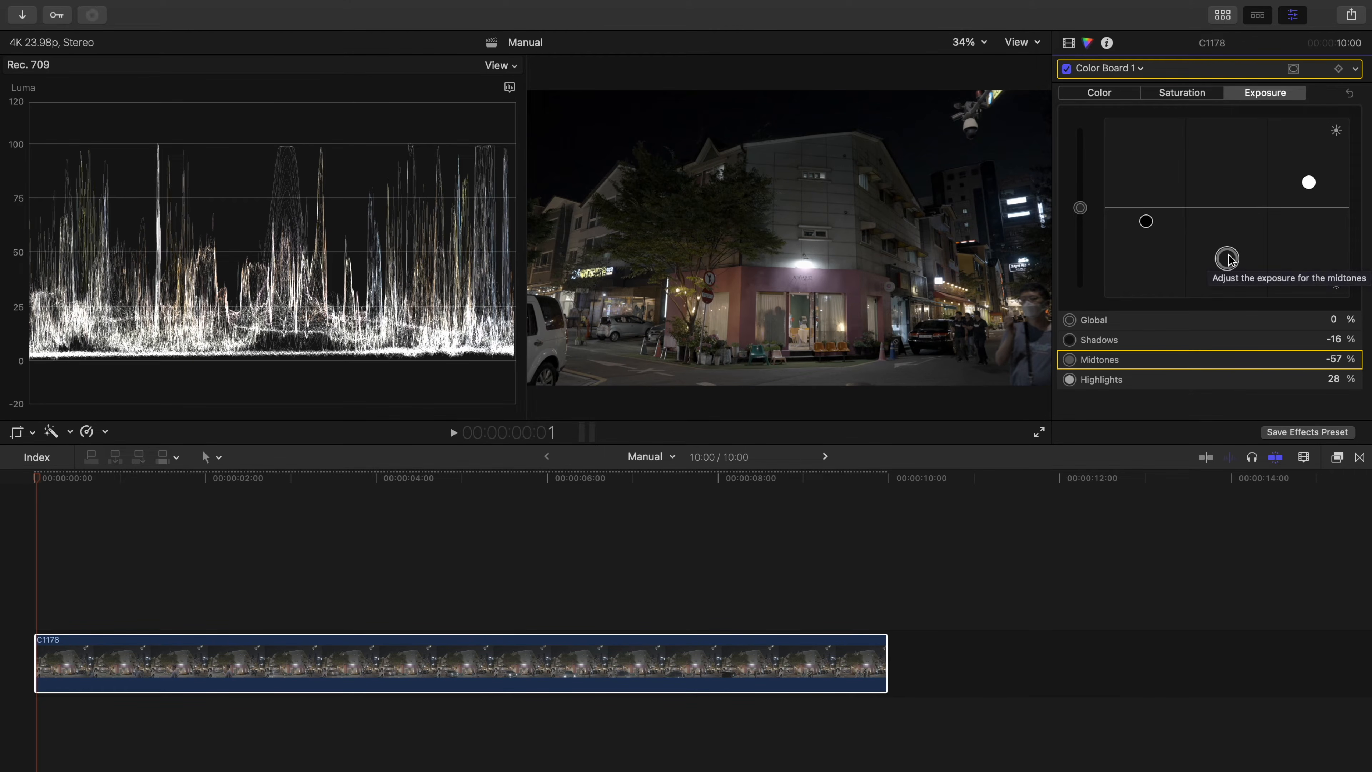
left_click_drag(1230, 260, 1234, 265)
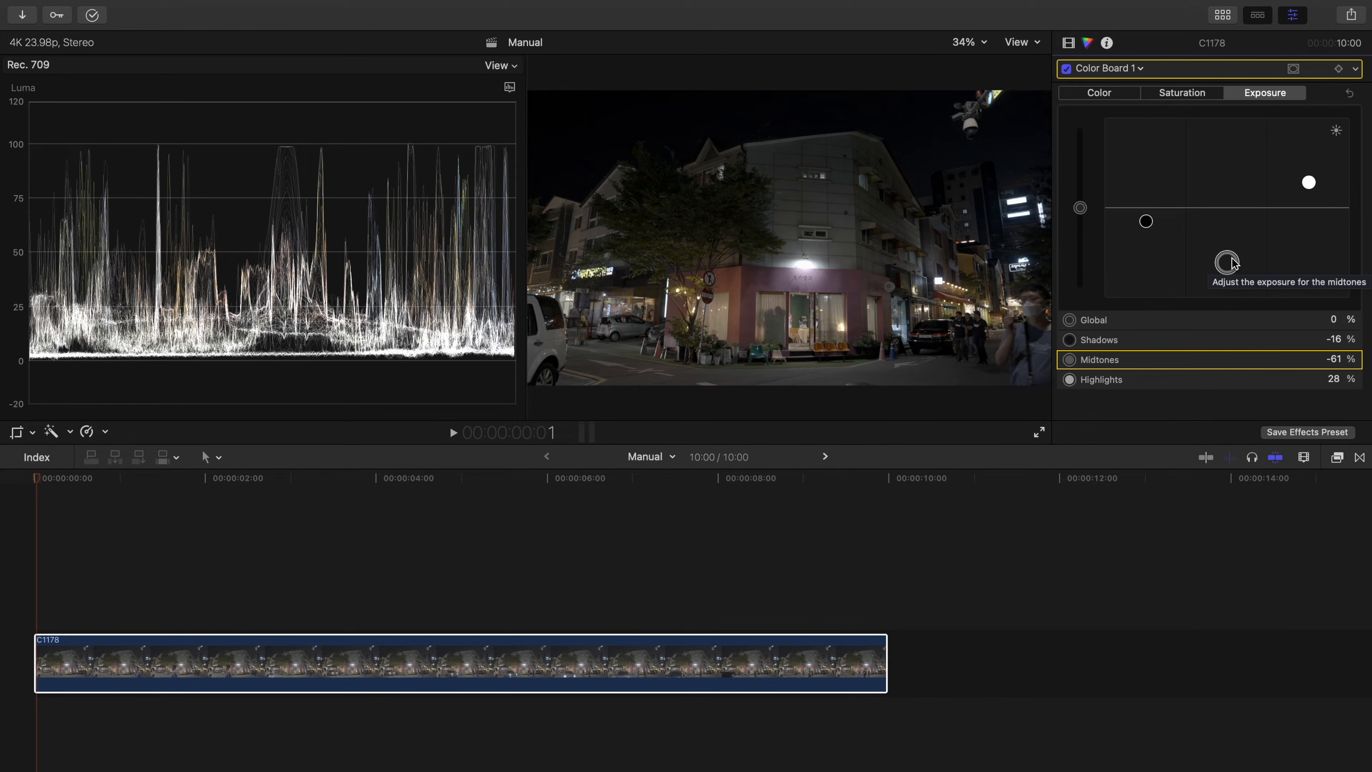
left_click(1198, 96)
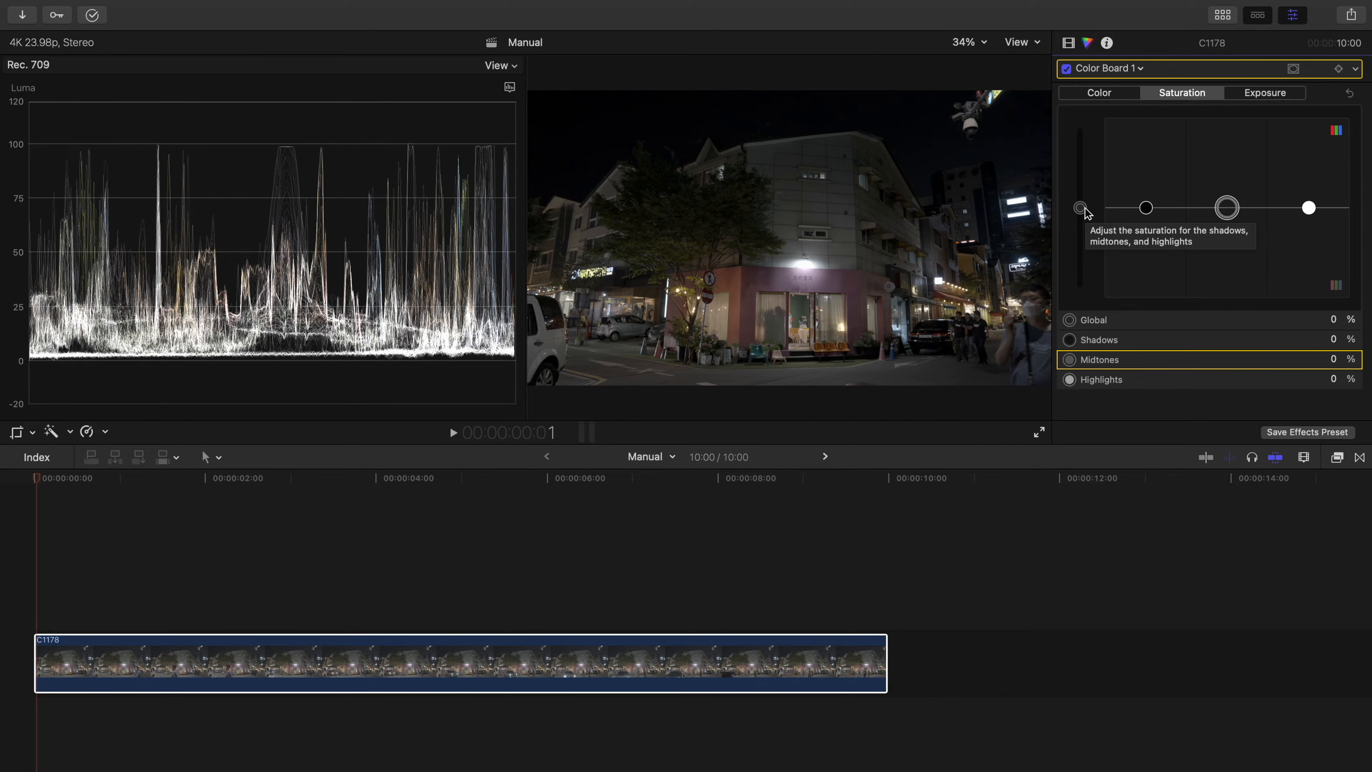
left_click_drag(1085, 208, 1083, 163)
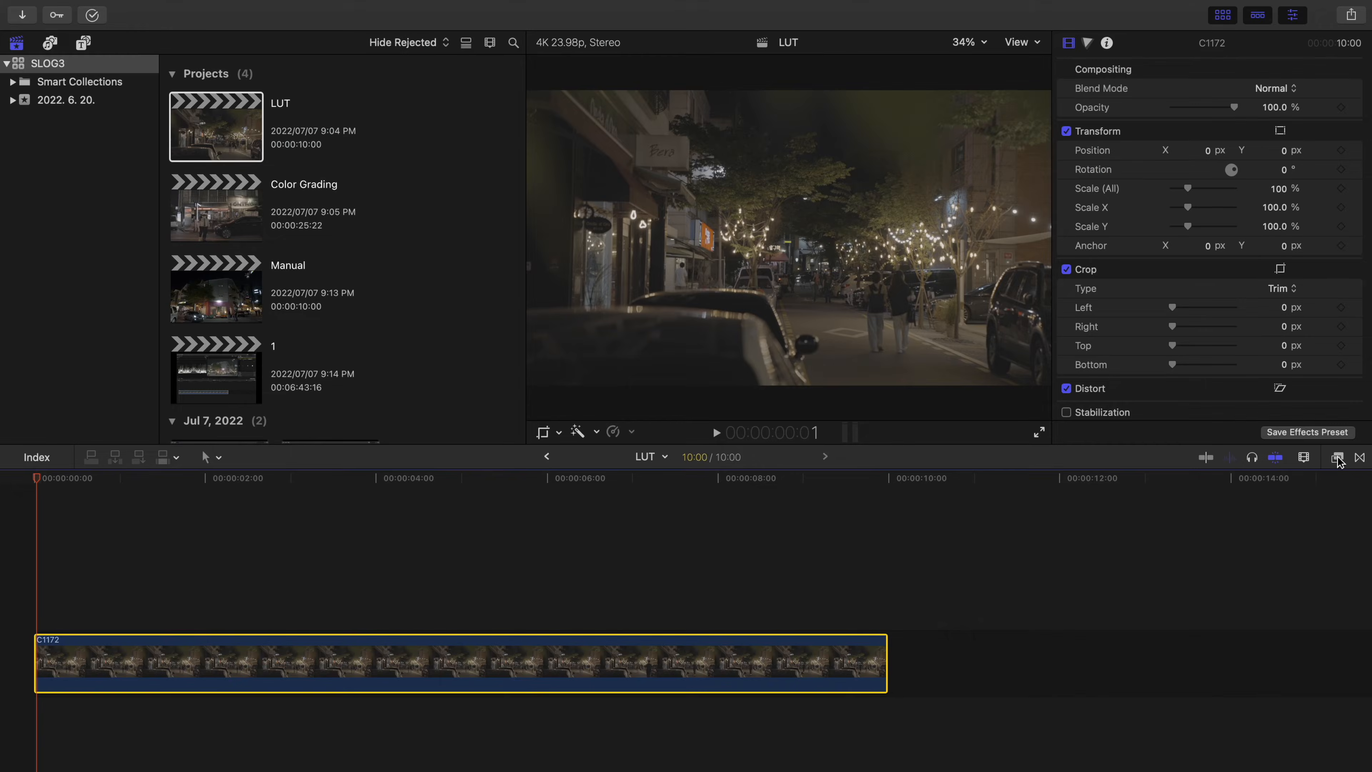
Step: Find the Custom LUT effect and apply it to clip C1172 in the LUT project
key("super+5")
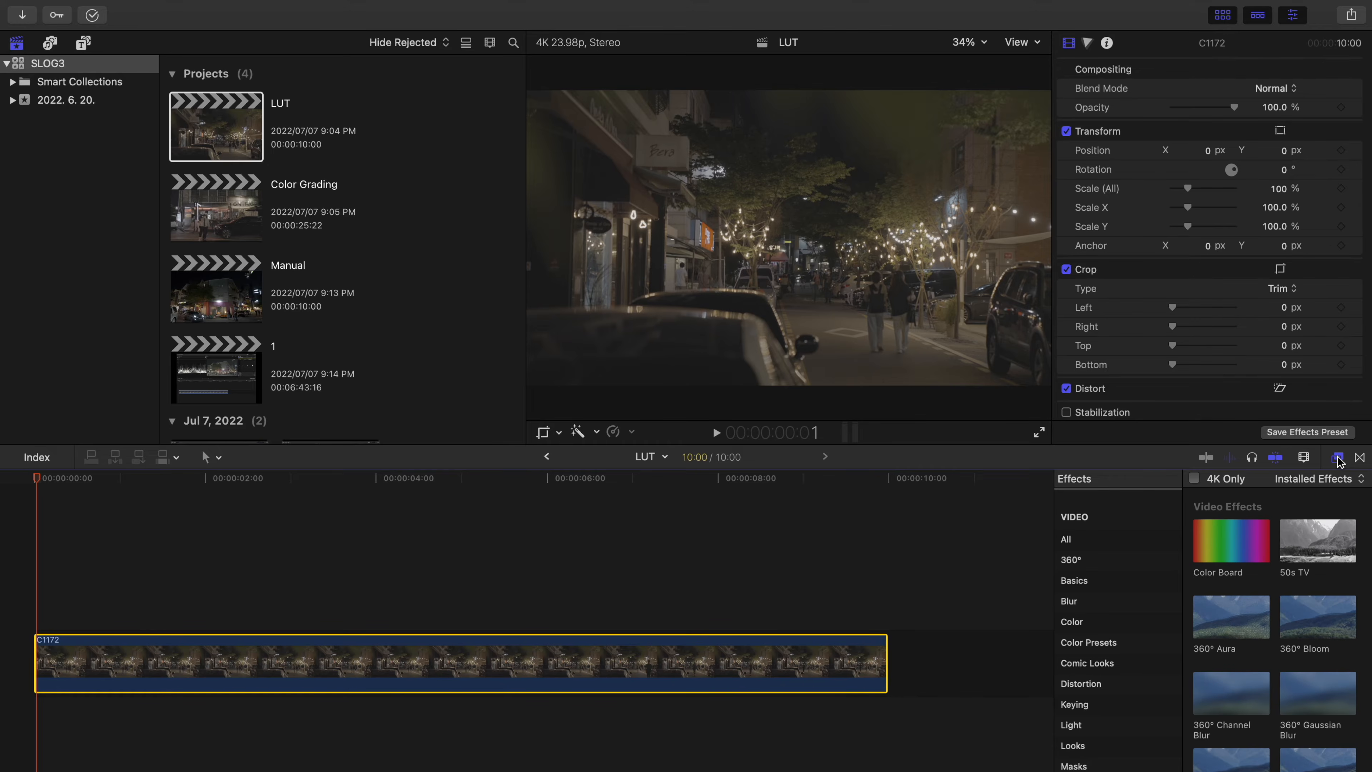
type("custom lut")
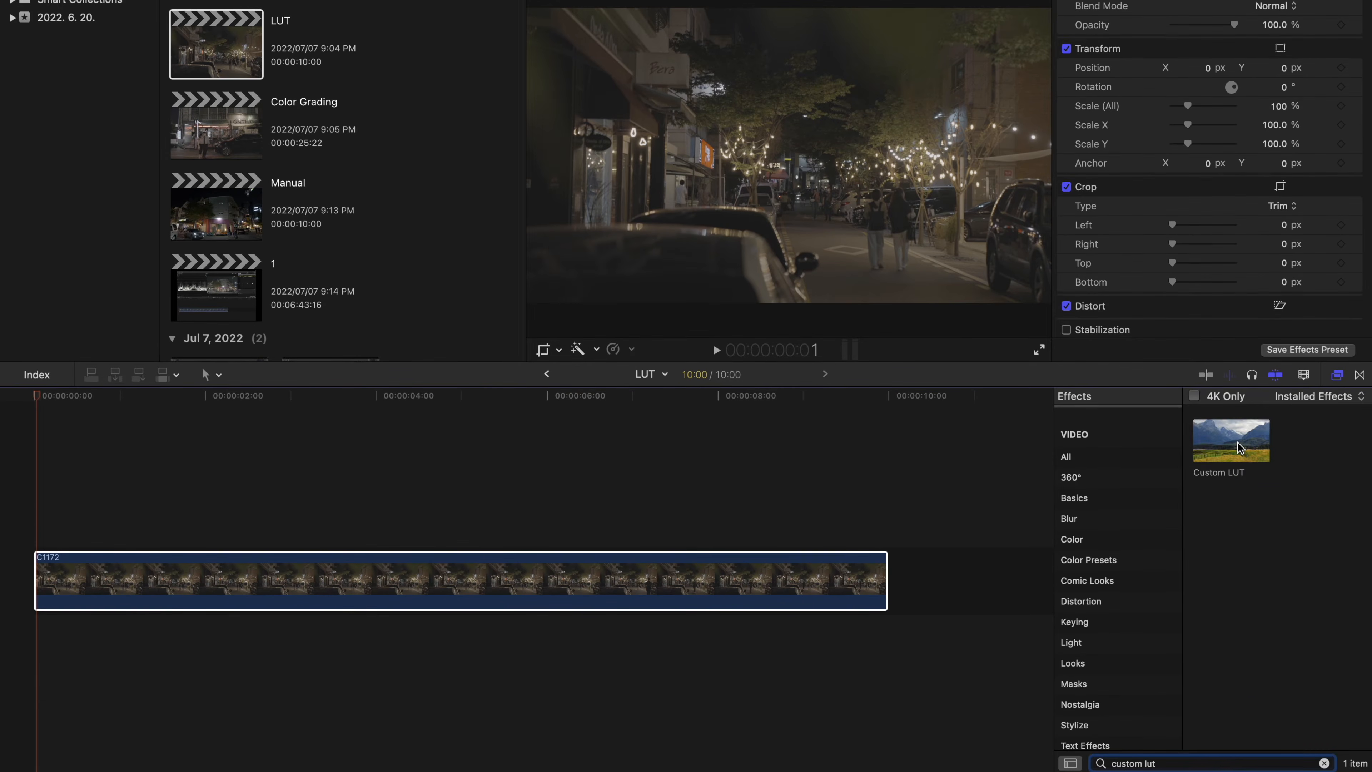
left_click_drag(1229, 454, 583, 574)
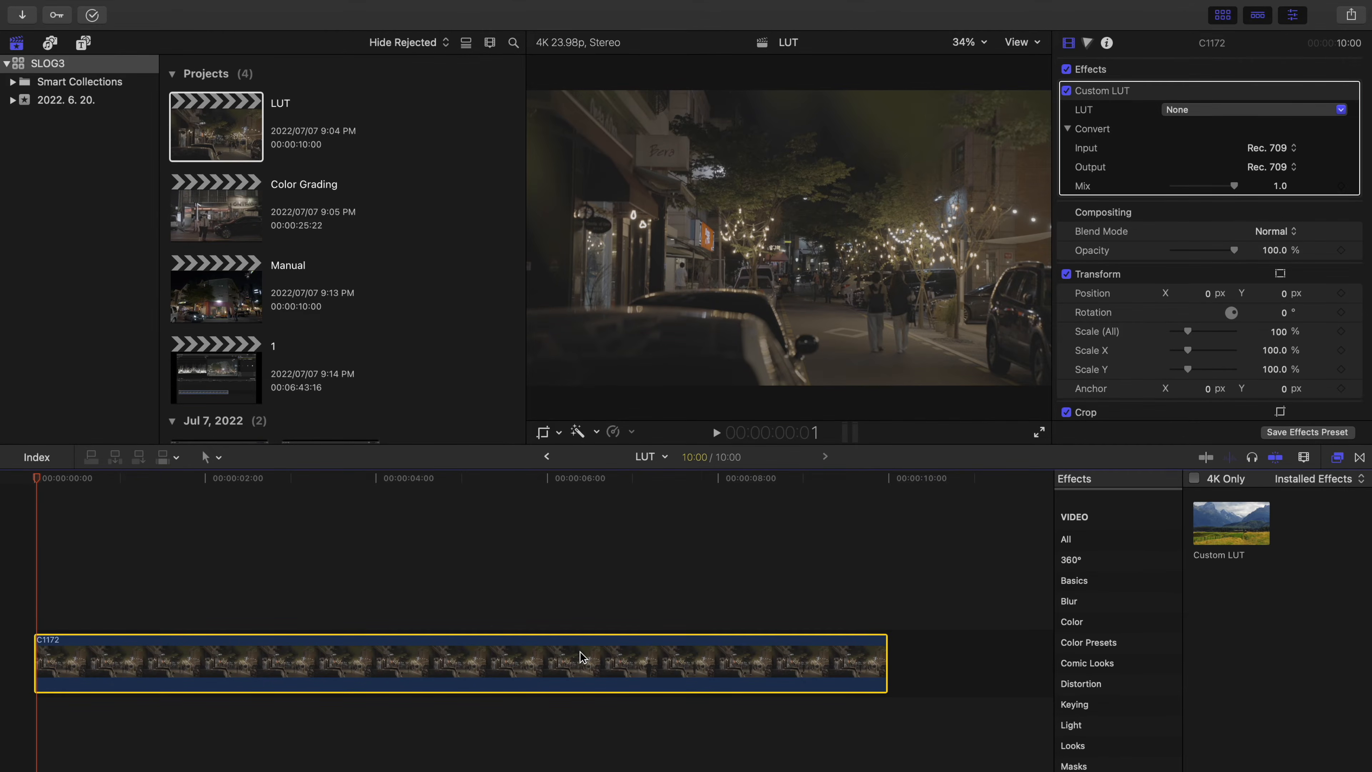
Step: Load SLog3SGamut3.CineToLC-709TypeA.cube from the look profile folder in Downloads as the Custom LUT for clip C1172
left_click(1125, 95)
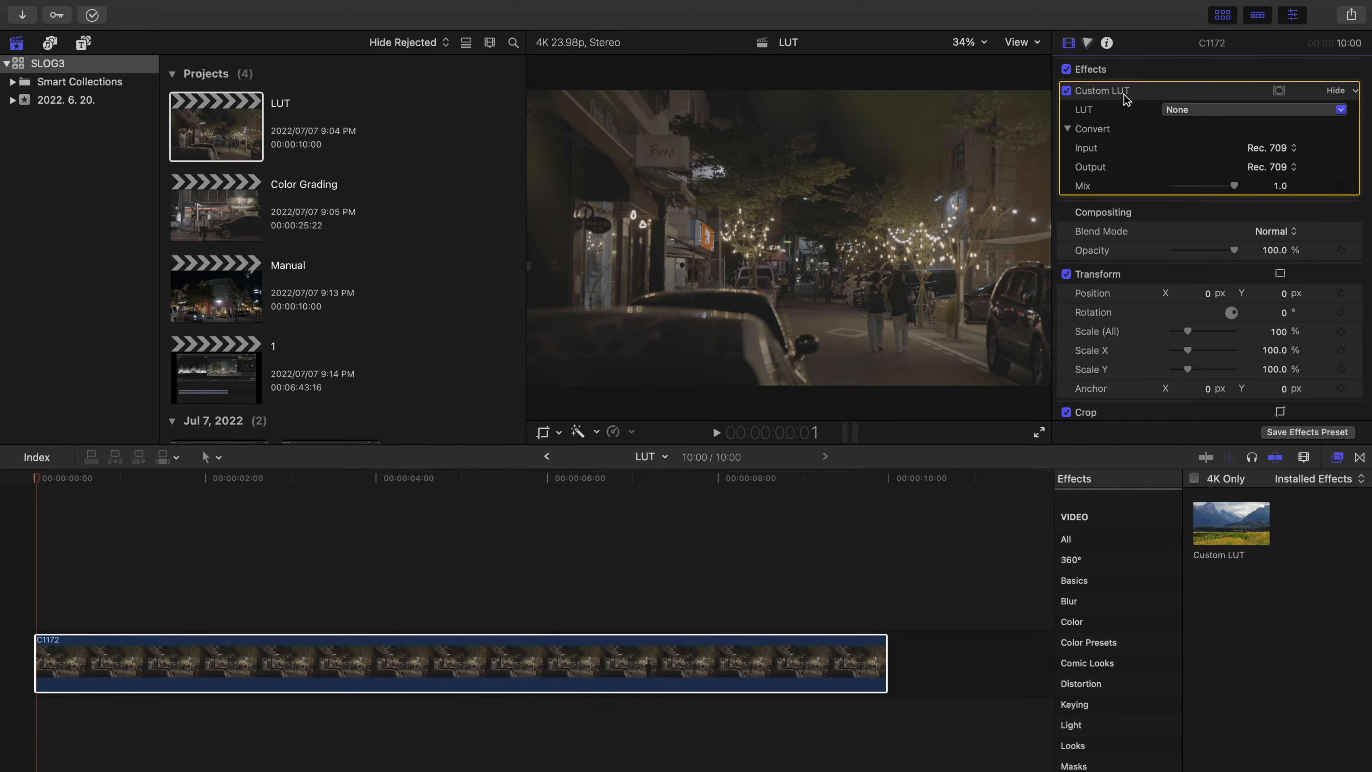
left_click(1339, 110)
left_click(1249, 231)
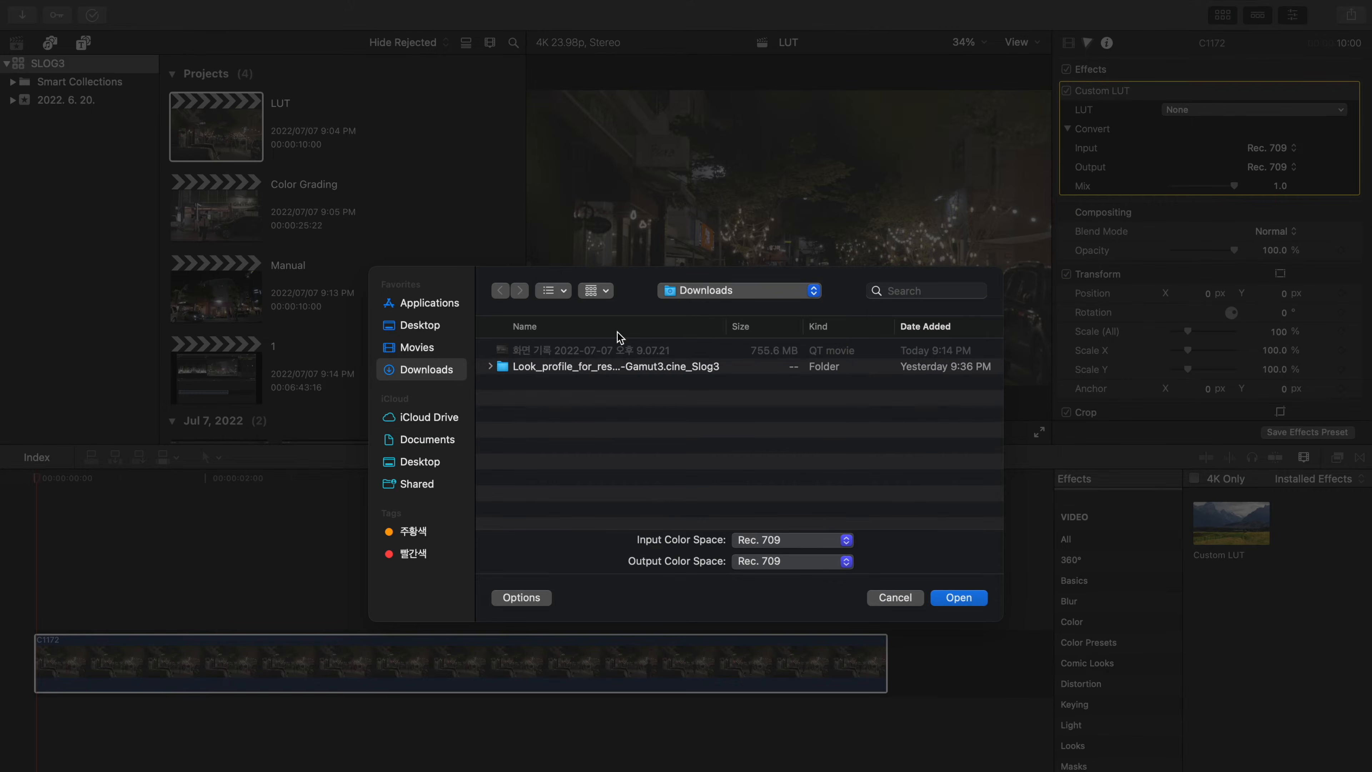
left_click(493, 370)
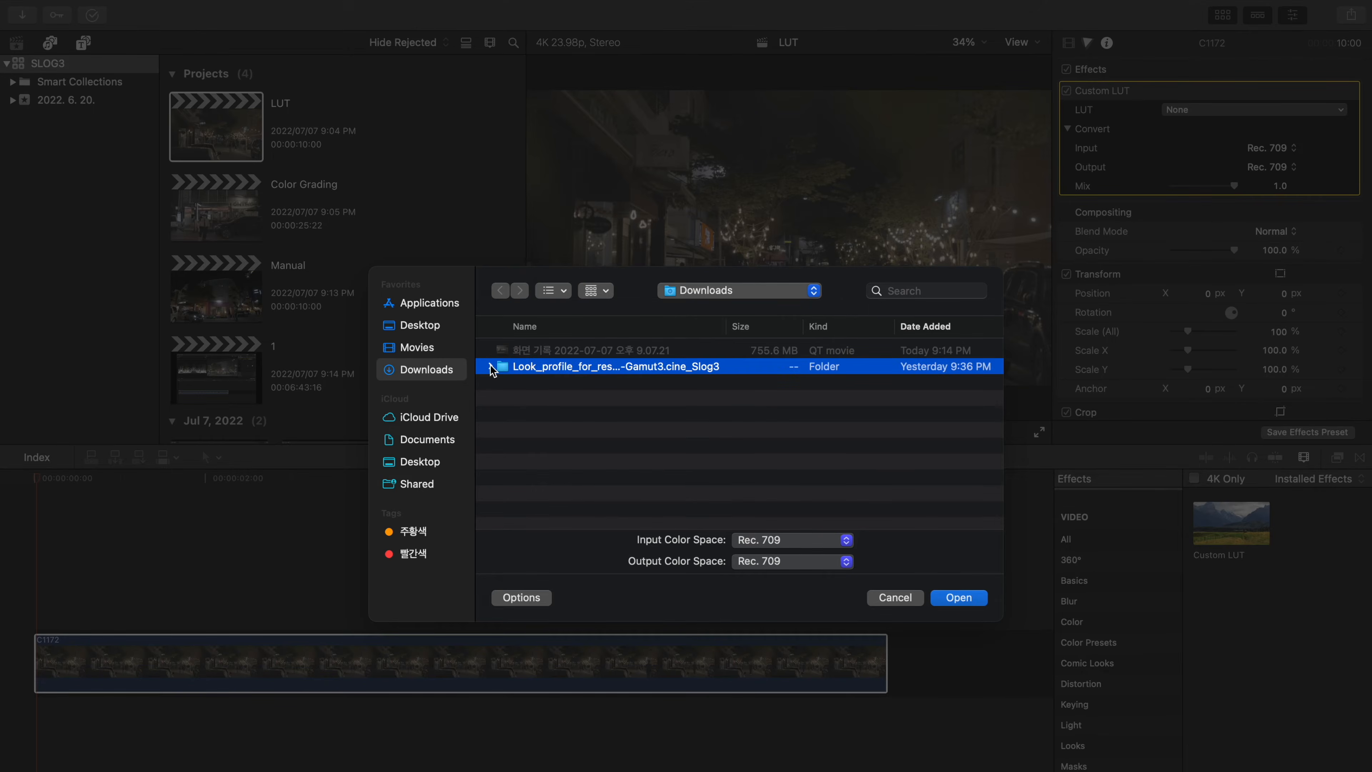
left_click(491, 367)
left_click(640, 417)
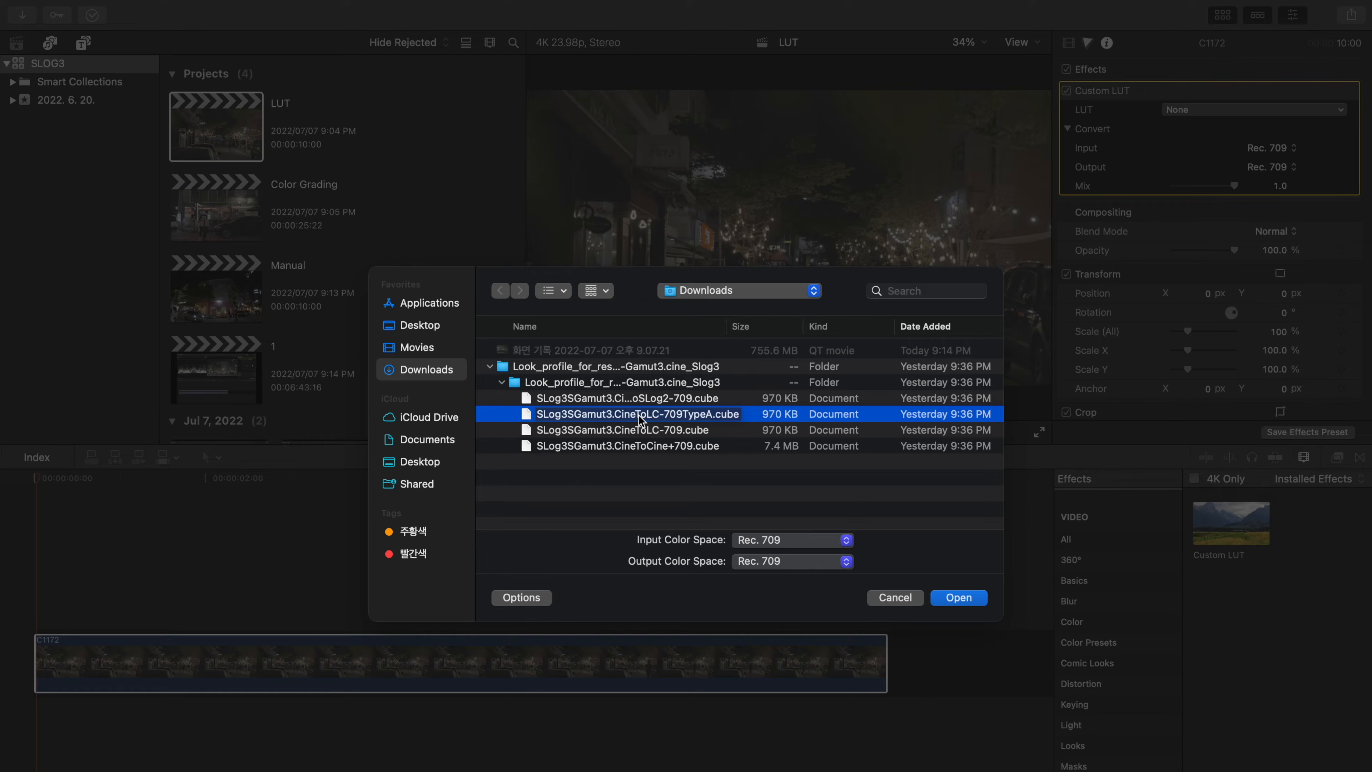
left_click(959, 597)
left_click(645, 341)
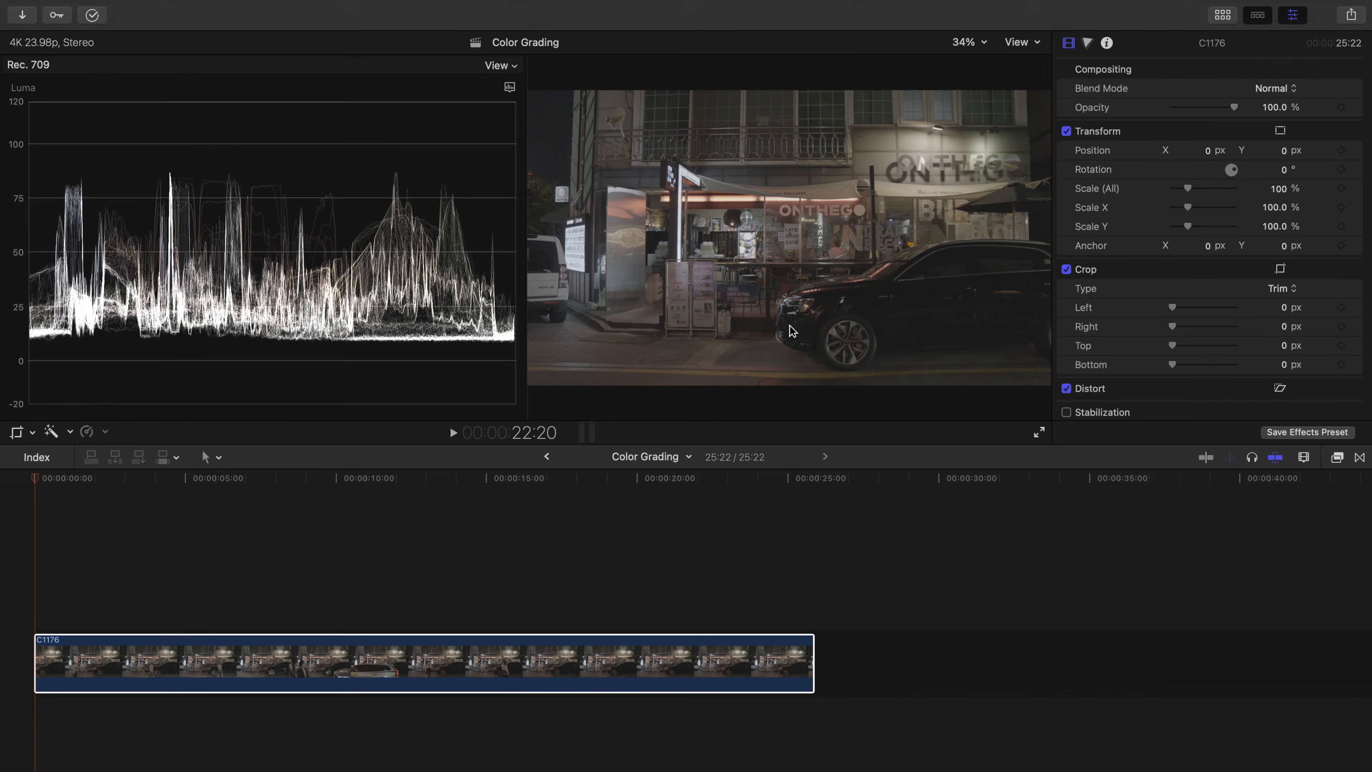
Step: Apply the Custom LUT effect to clip C1176 in the Color Grading project with the SLog3SGamut3.CineToLC-709TypeA LUT
left_click(1337, 457)
left_click_drag(1231, 523, 713, 690)
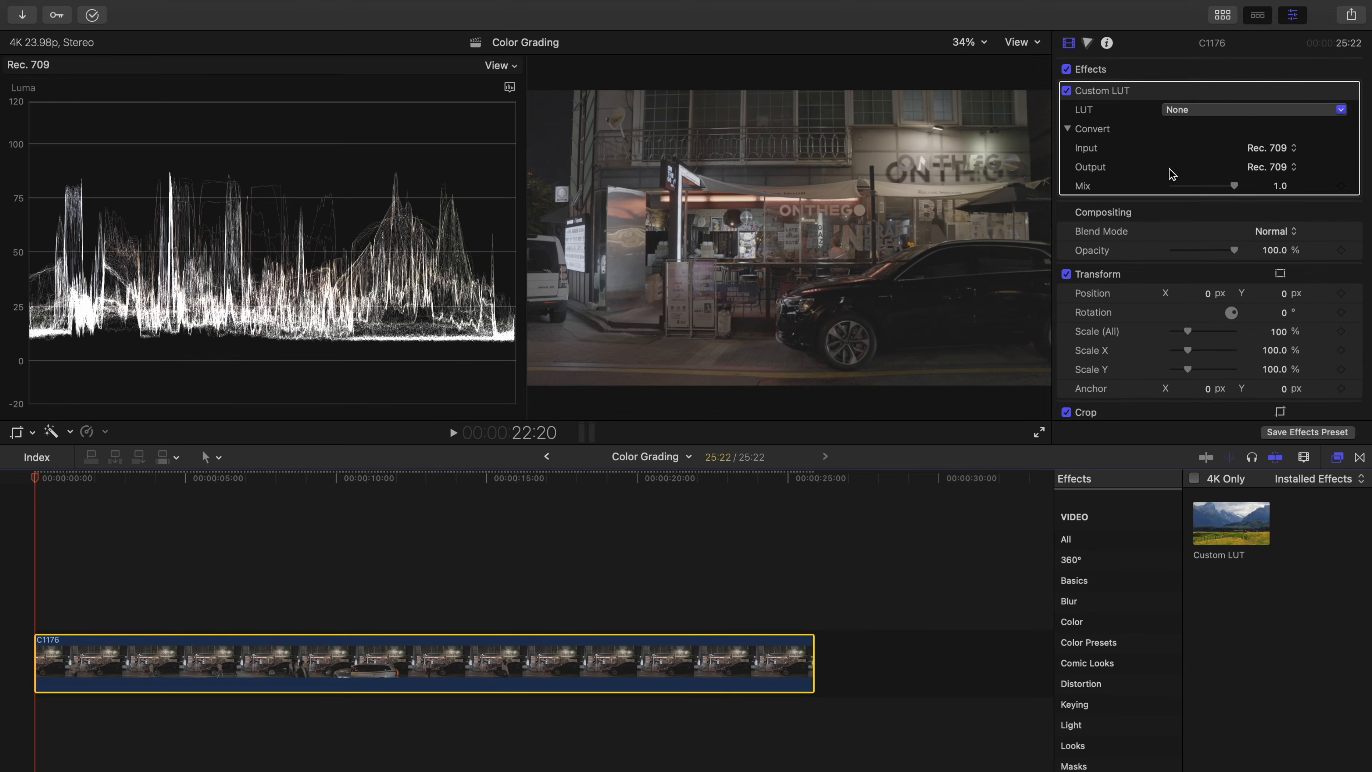
left_click(1198, 109)
left_click(1202, 186)
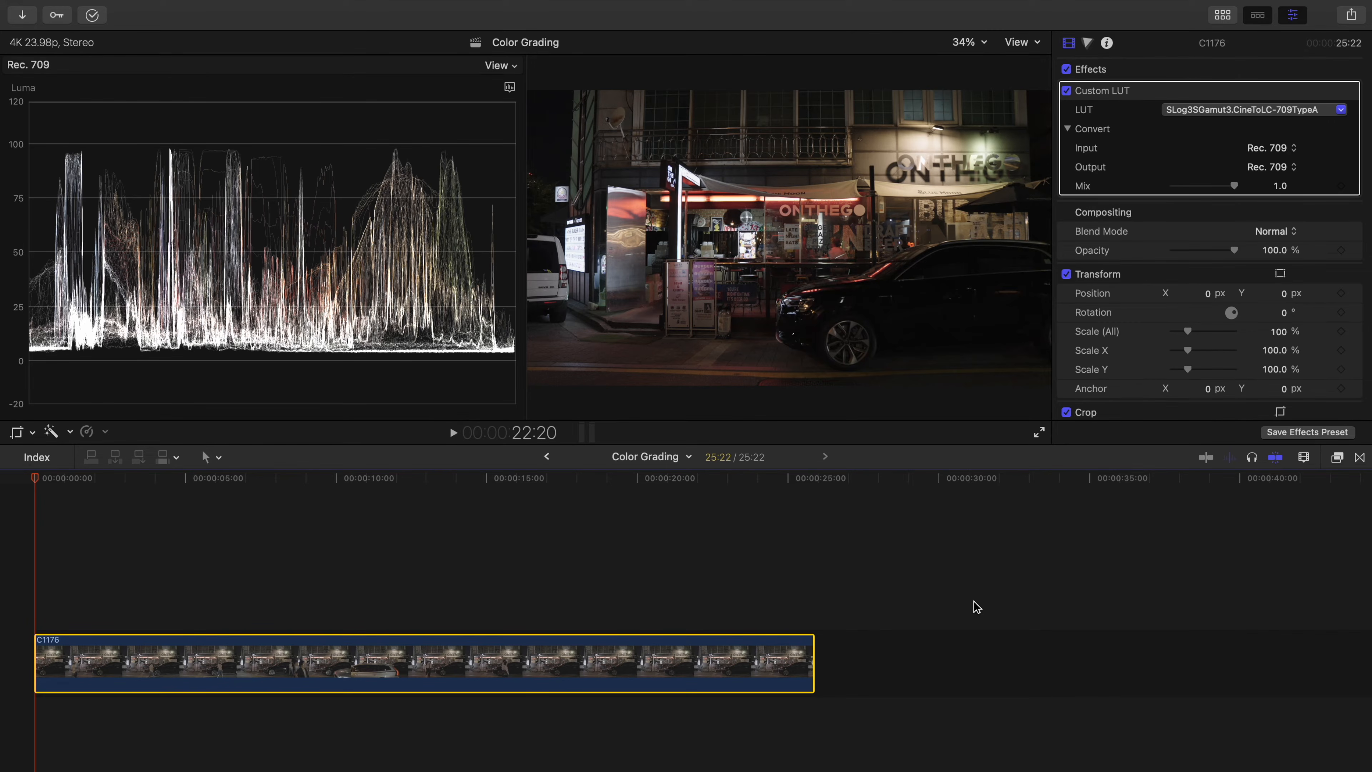
Step: Add a Color Wheels correction to clip C1176 with temperature 2979 and tint 15
left_click(1088, 43)
left_click(1115, 66)
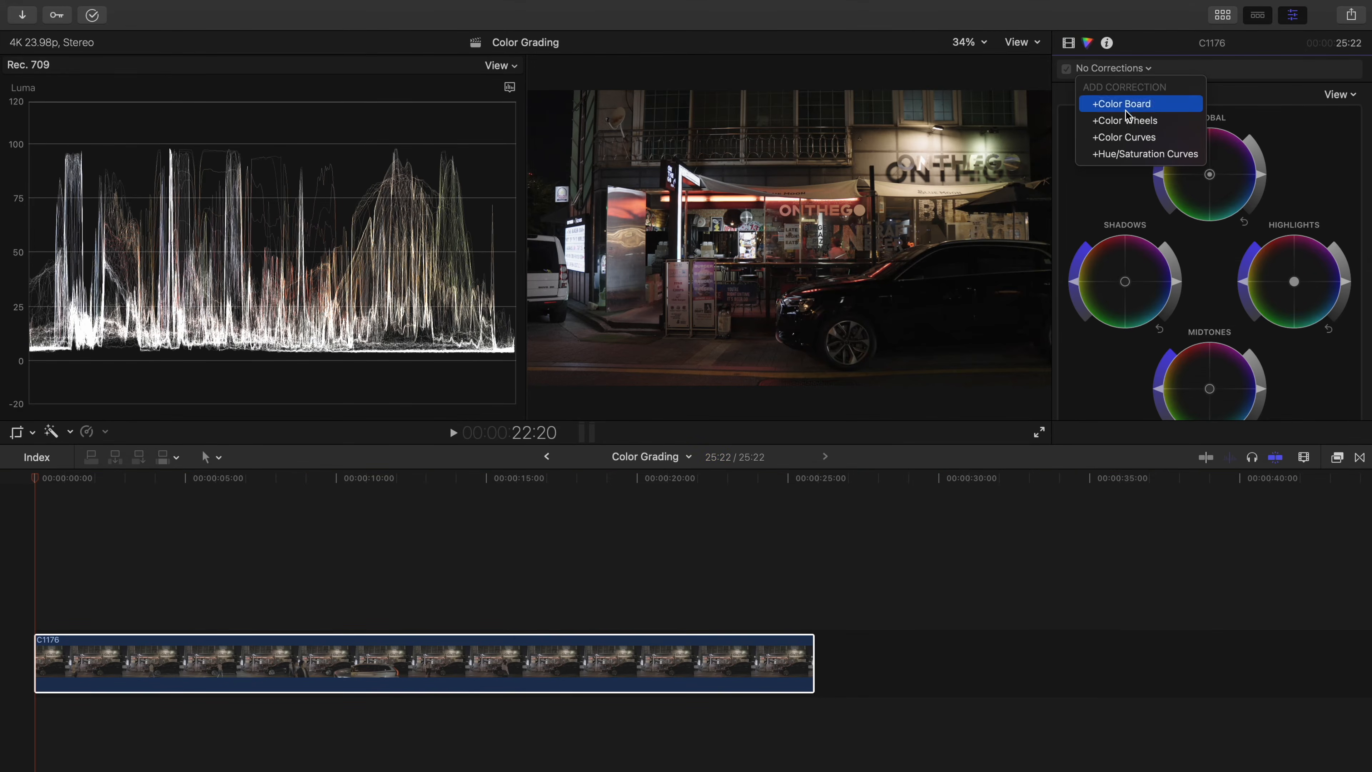
left_click(1130, 121)
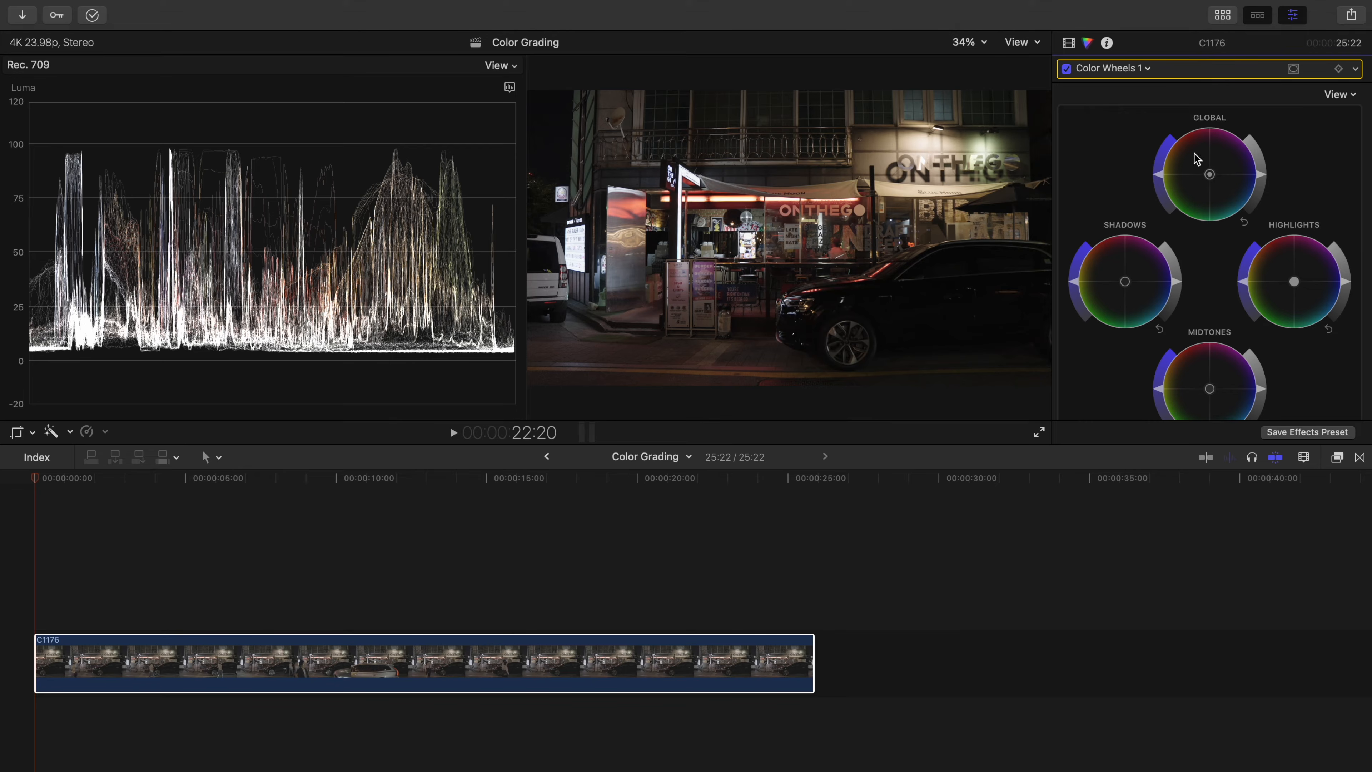
scroll(1188, 241, "down", 5)
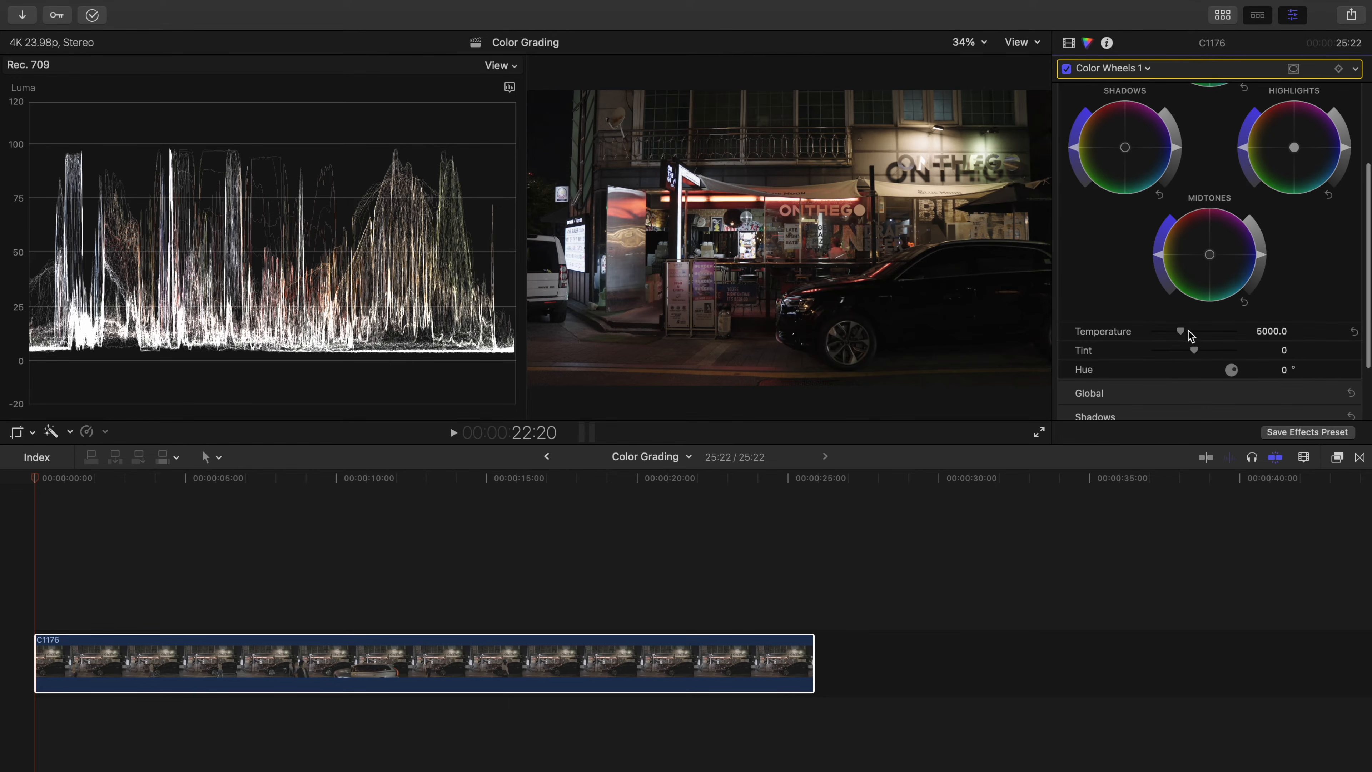
left_click_drag(1180, 332, 1160, 333)
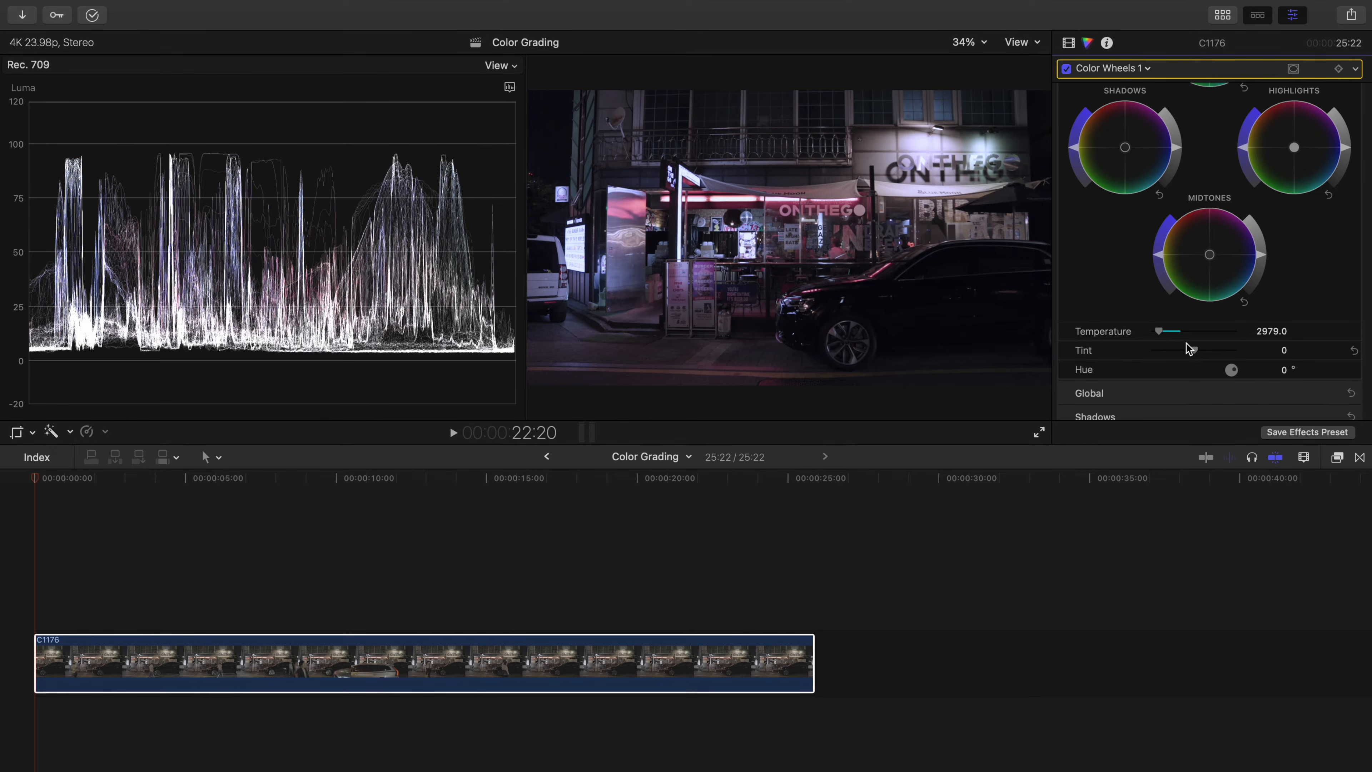
left_click_drag(1195, 349, 1209, 354)
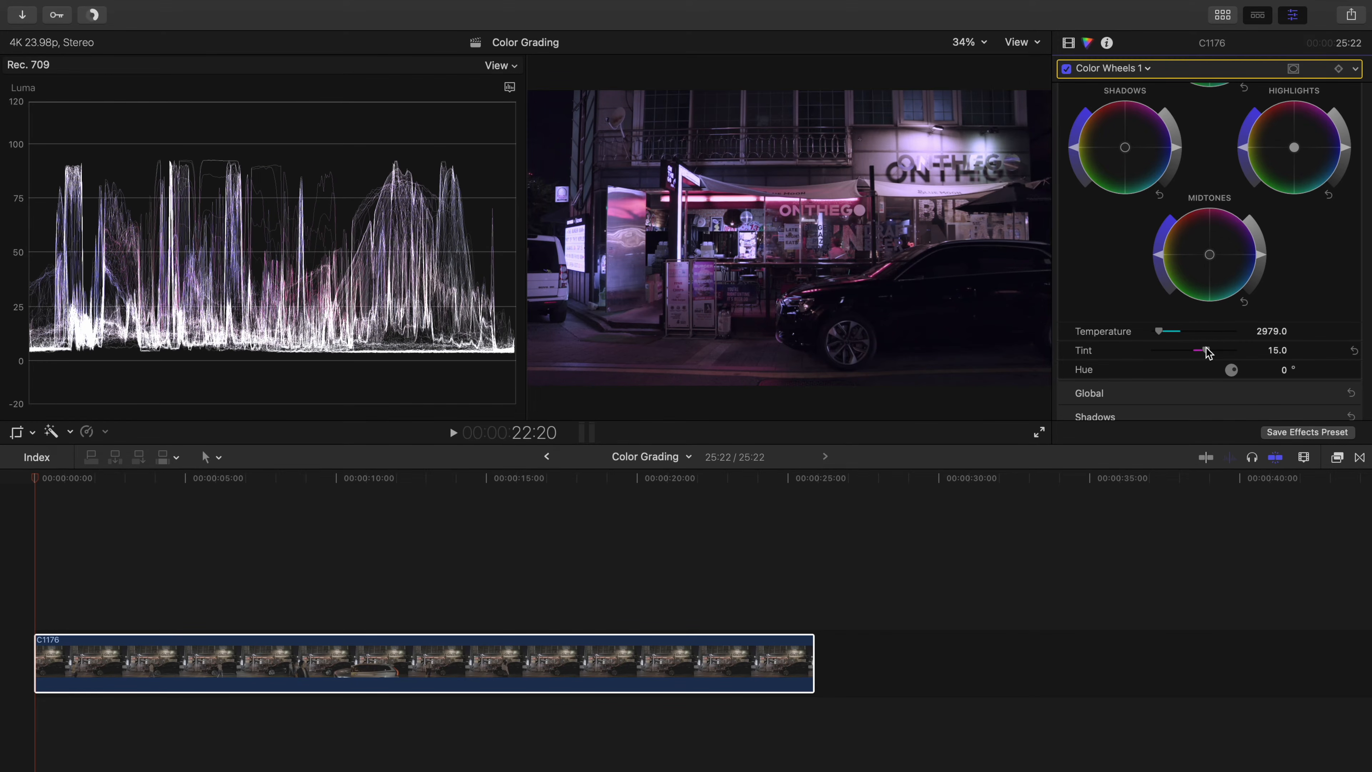
Step: Shift the highlights color wheel slightly toward purple and raise the highlights saturation slightly
scroll(1210, 246, "up", 4)
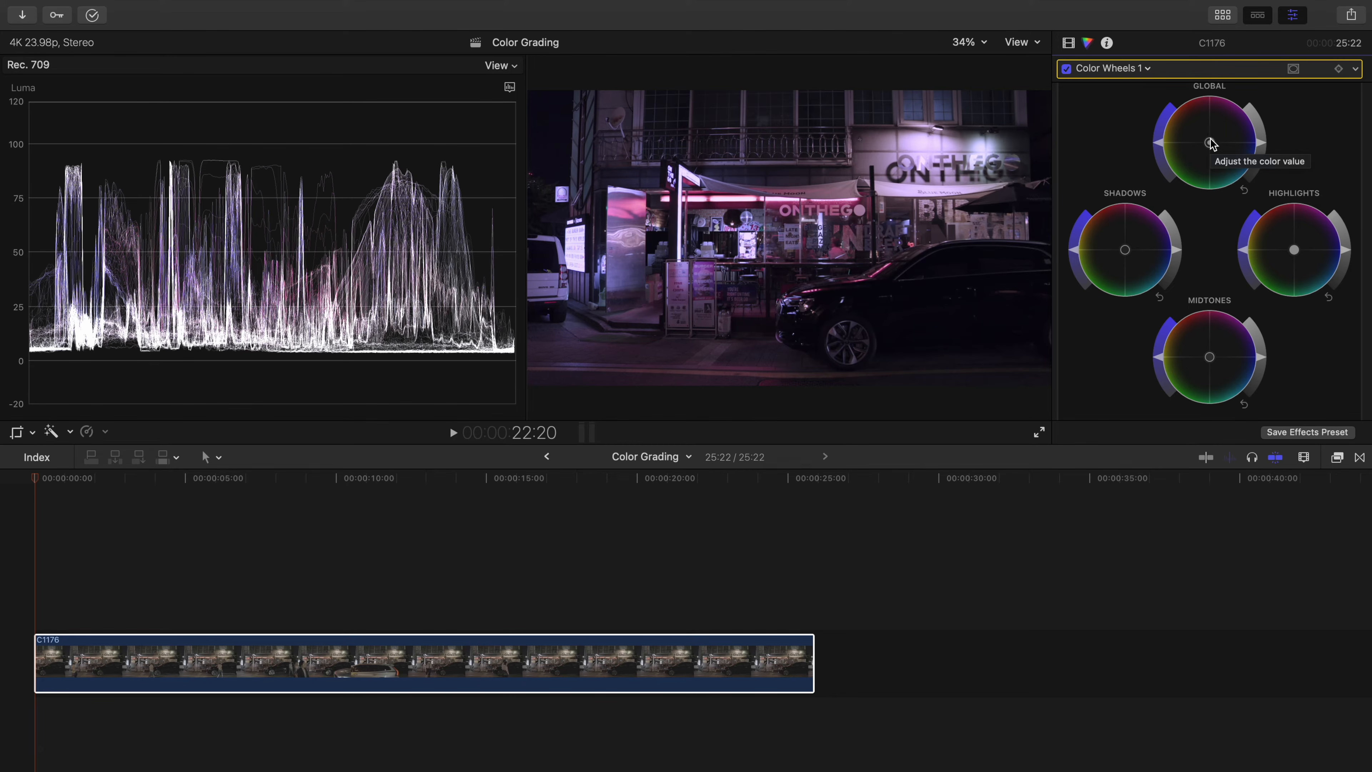
left_click_drag(1295, 247, 1316, 241)
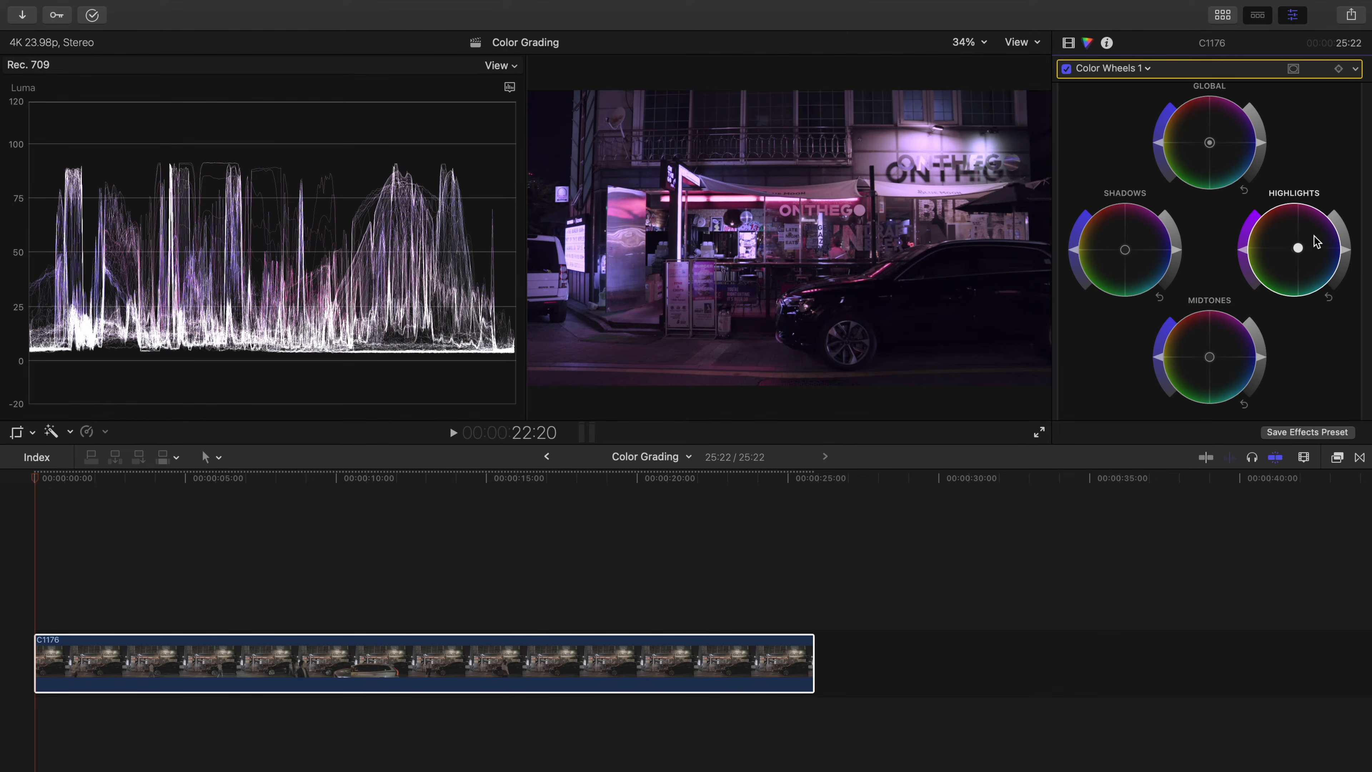
left_click_drag(1244, 249, 1247, 247)
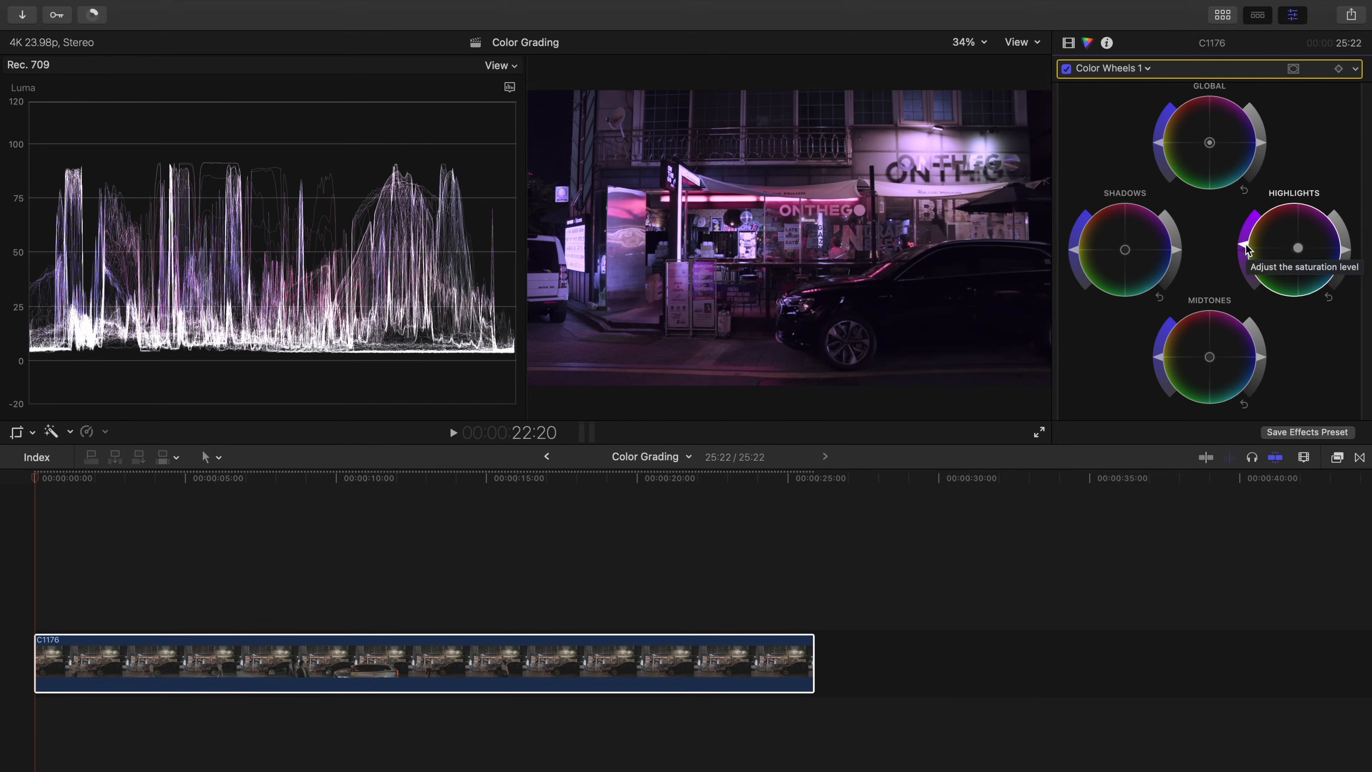
left_click_drag(1299, 247, 1298, 248)
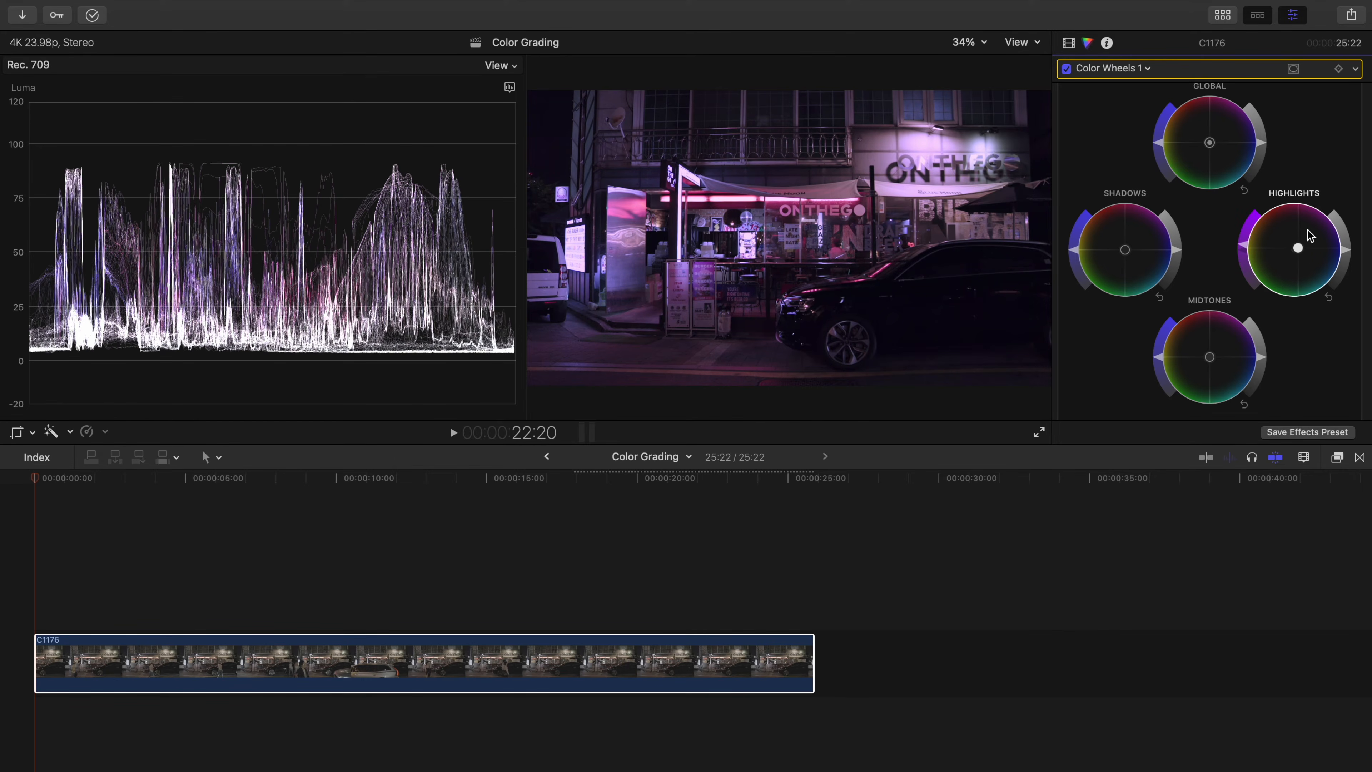
left_click_drag(1243, 245, 1248, 248)
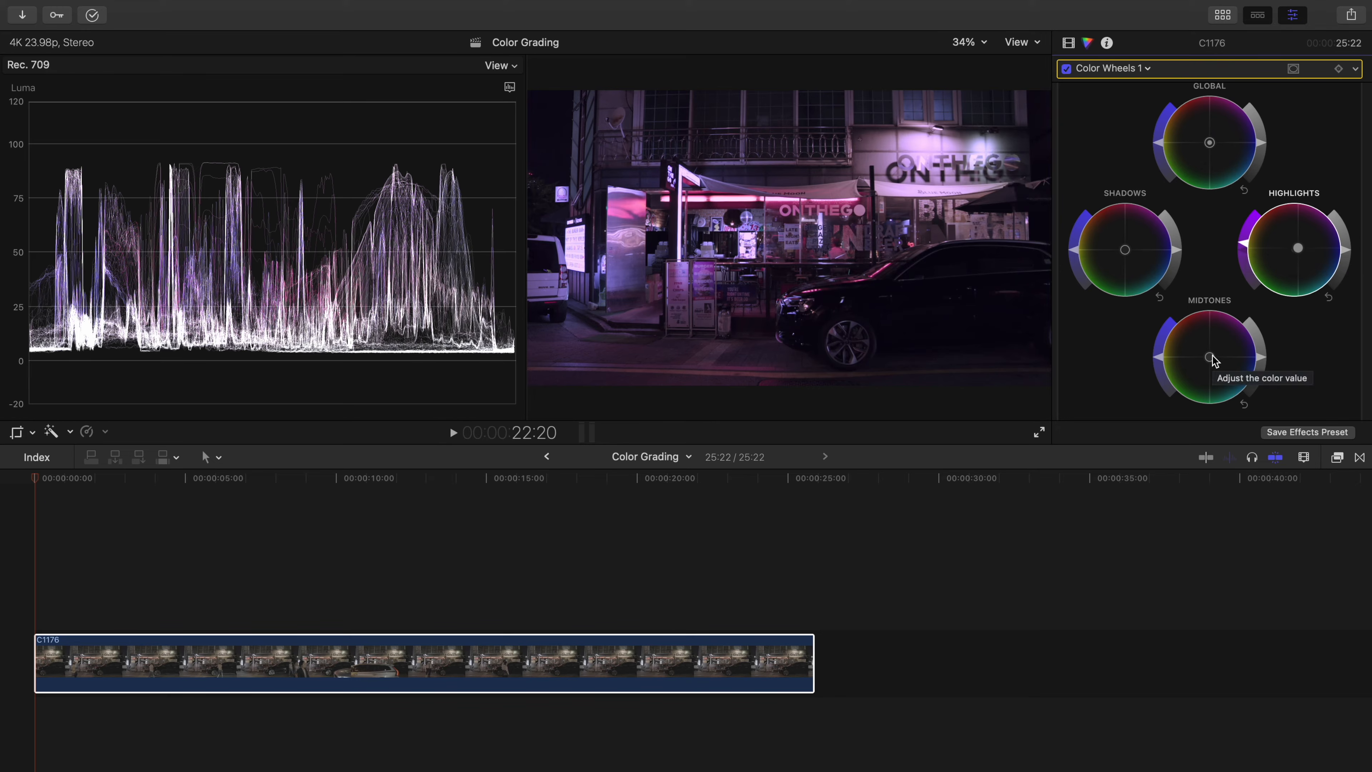
Step: Shift the midtones color wheel slightly toward blue and raise the midtones saturation
left_click_drag(1211, 357, 1233, 361)
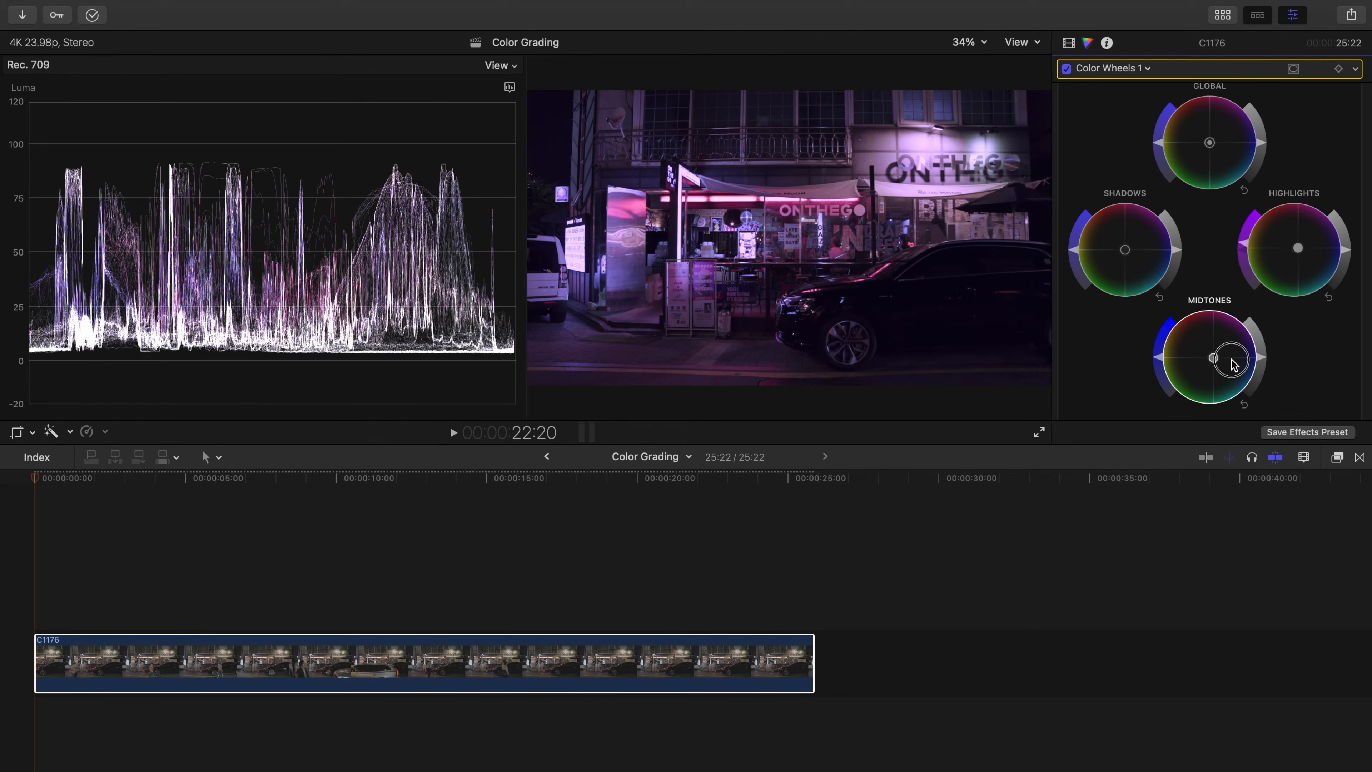
left_click_drag(1155, 358, 1163, 347)
Step: Add a Hue/Saturation Curves correction, sample the blue-purple lit sign for Hue vs Hue, and raise its center control point slightly toward blue
left_click(1139, 70)
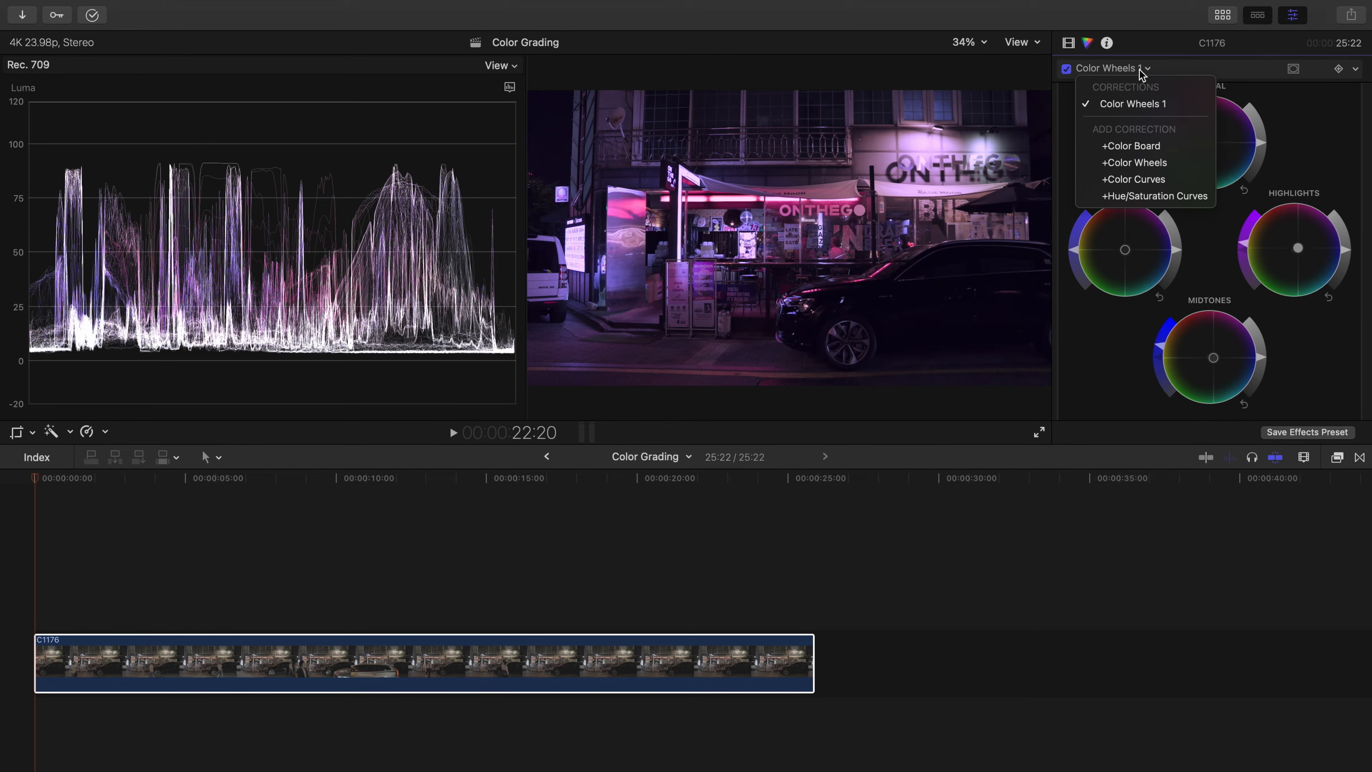
left_click(1140, 196)
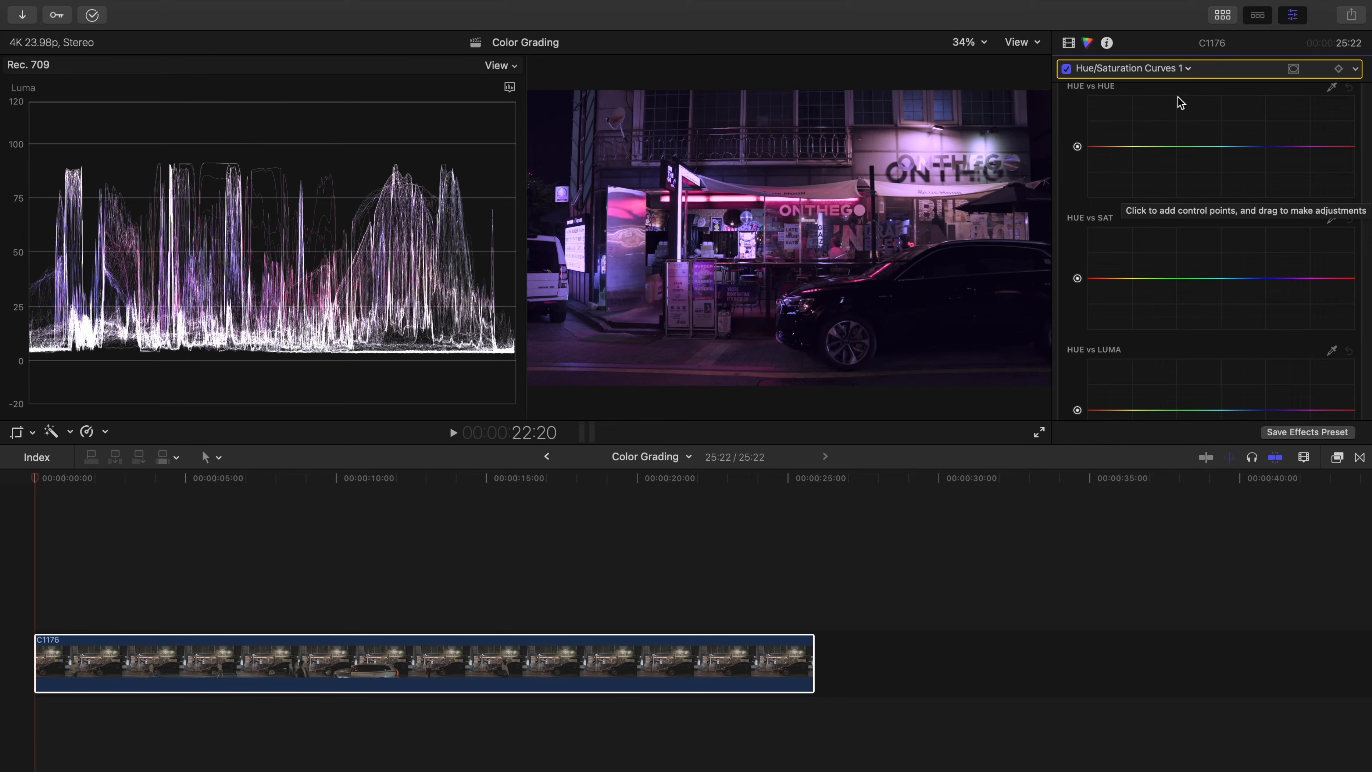
left_click(1332, 88)
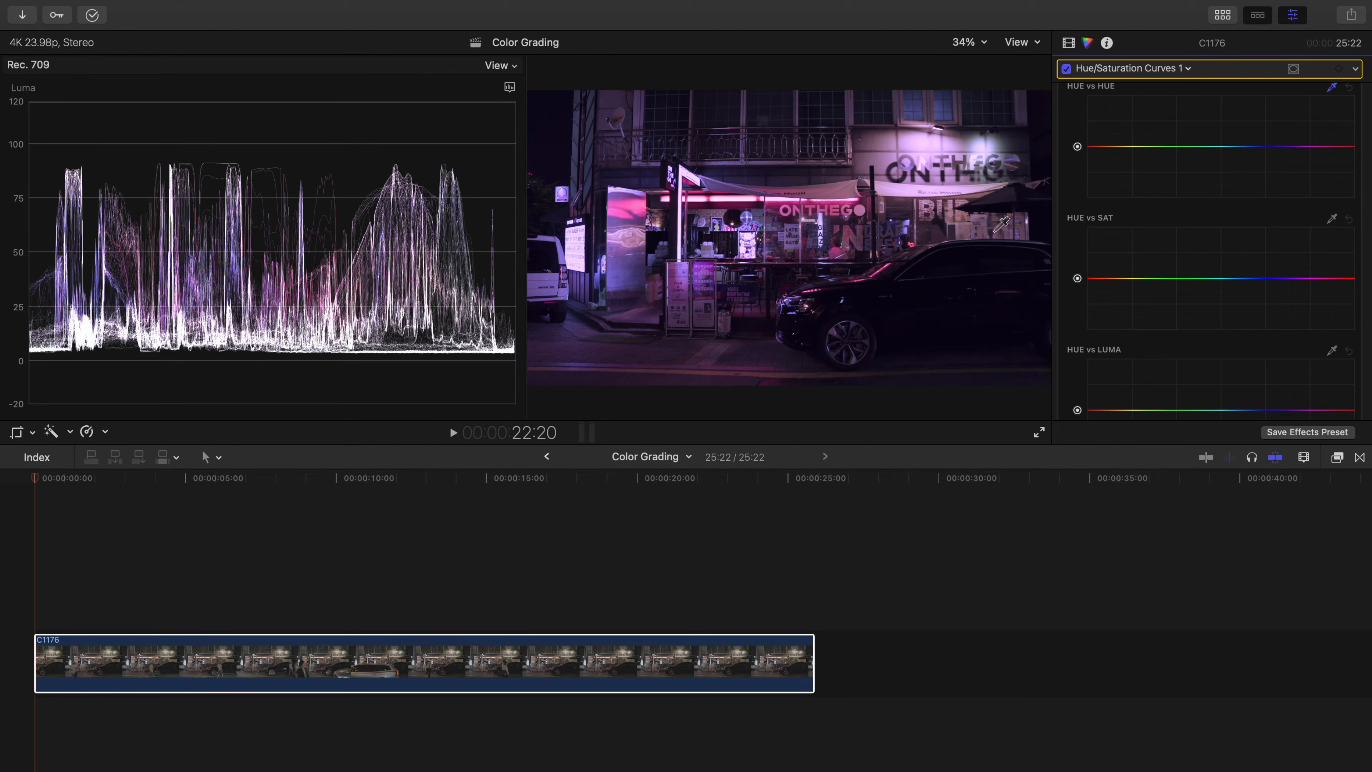
left_click(580, 252)
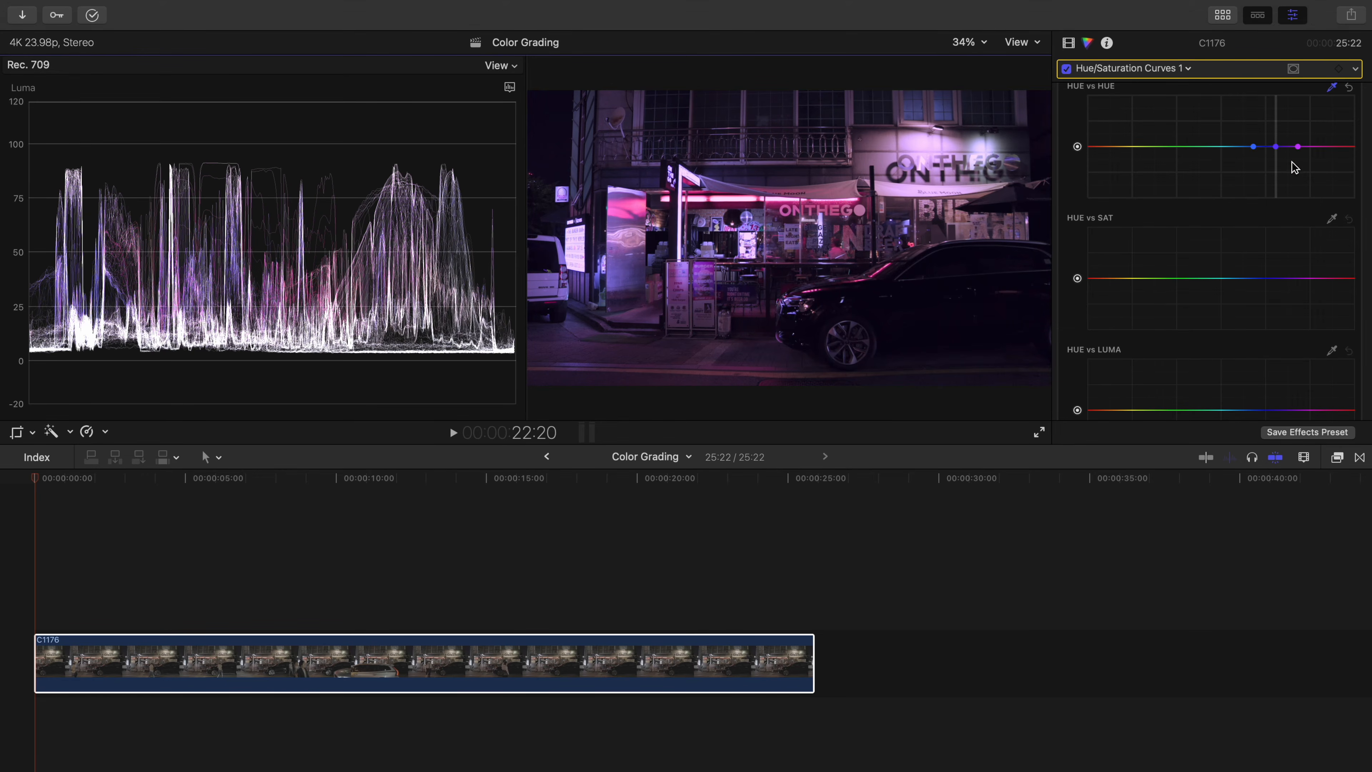
mouse_move(1277, 150)
left_mouse_down()
mouse_move(1276, 129)
mouse_move(1276, 174)
mouse_move(1277, 139)
left_mouse_up()
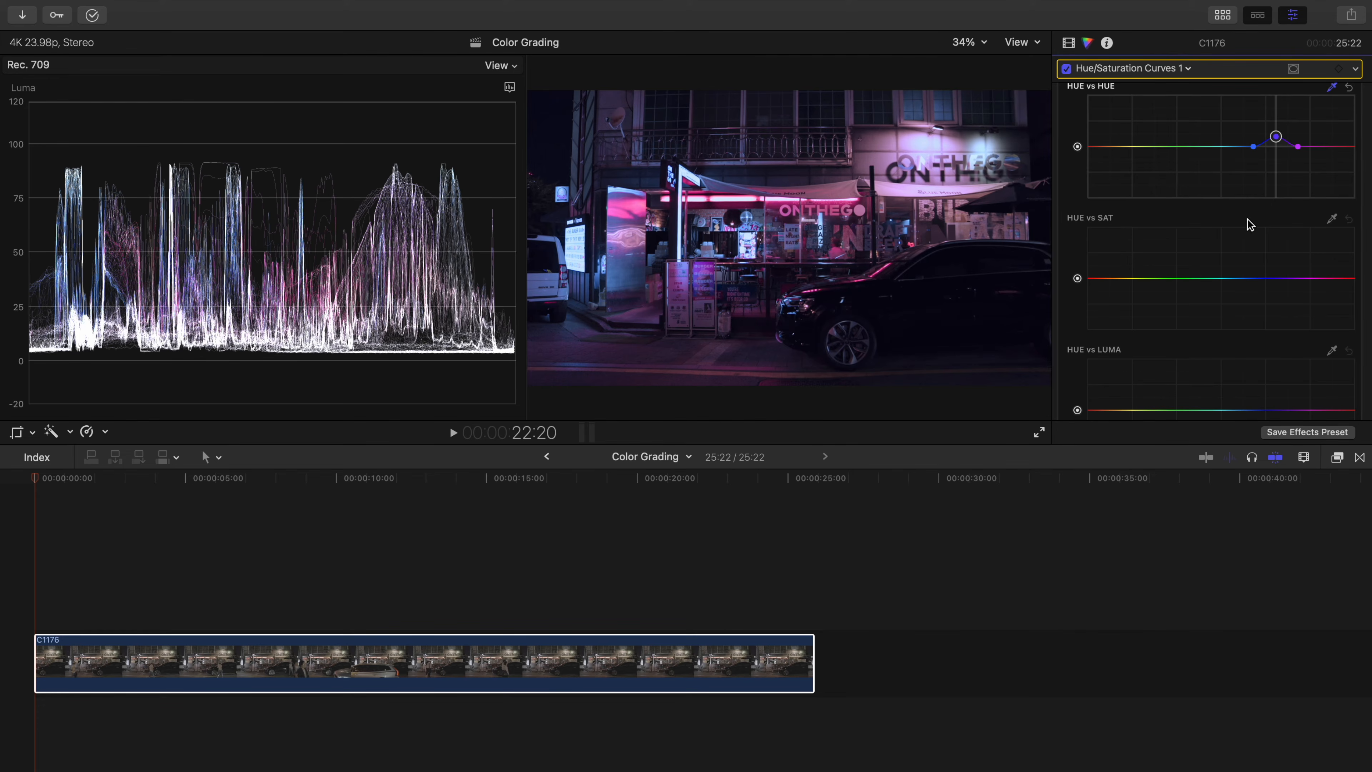
Step: Sample the same lit sign for the Hue vs Sat curve and raise its center control point to boost the blue saturation
left_click(1332, 219)
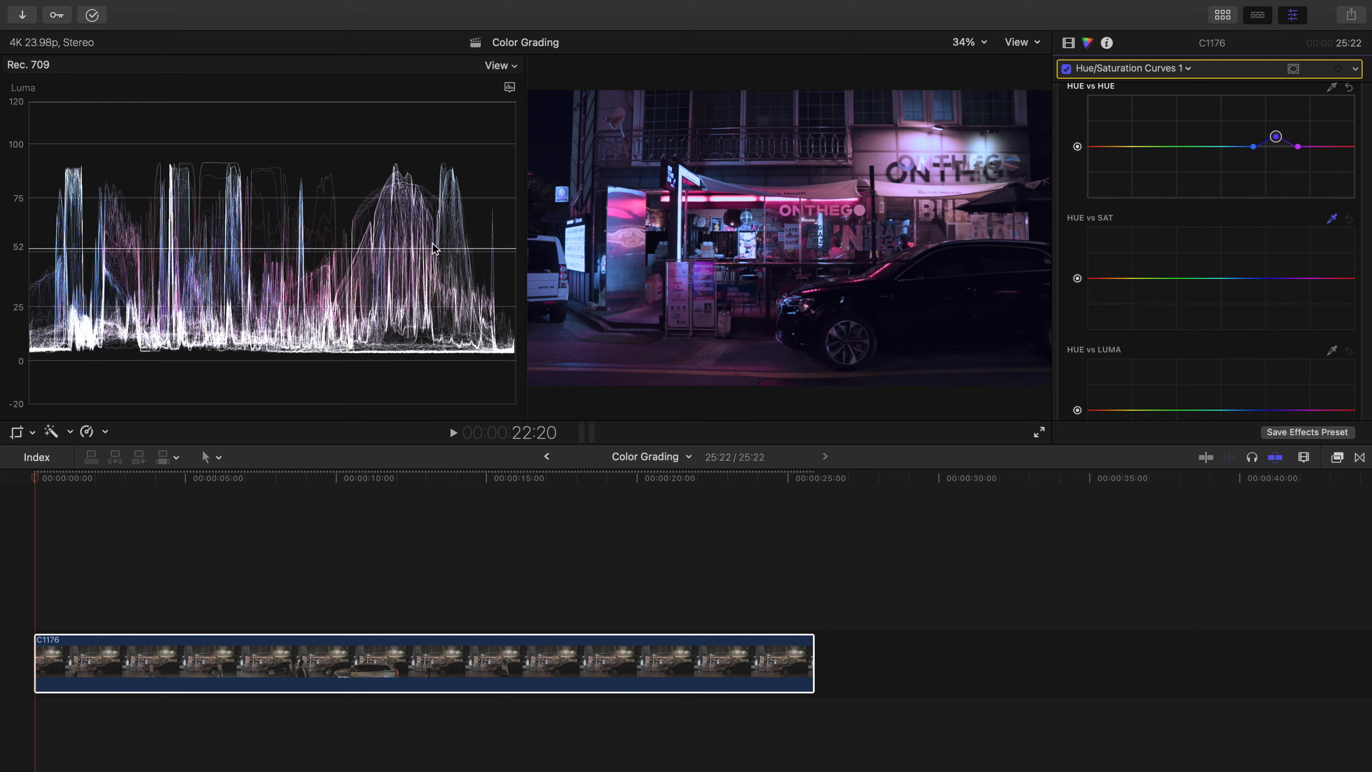
left_click(581, 244)
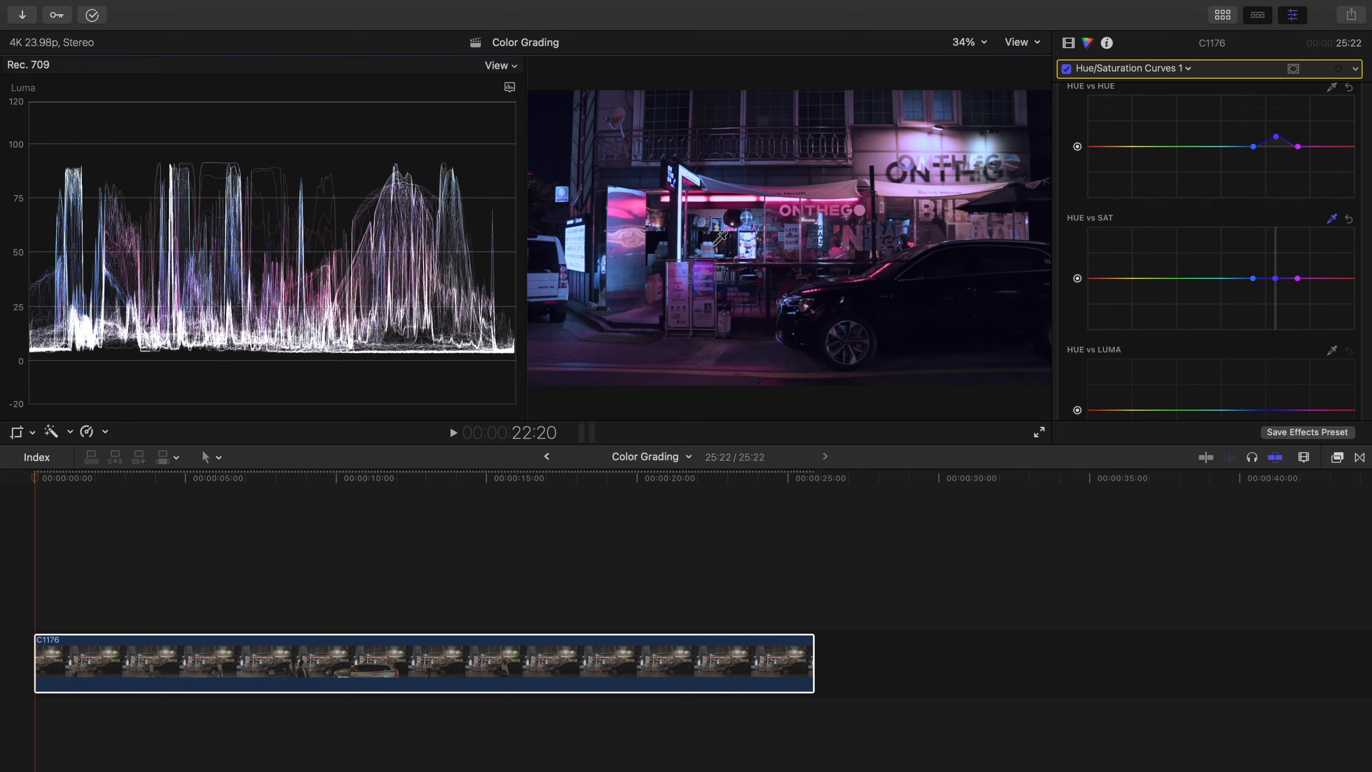
left_click_drag(1275, 279, 1277, 254)
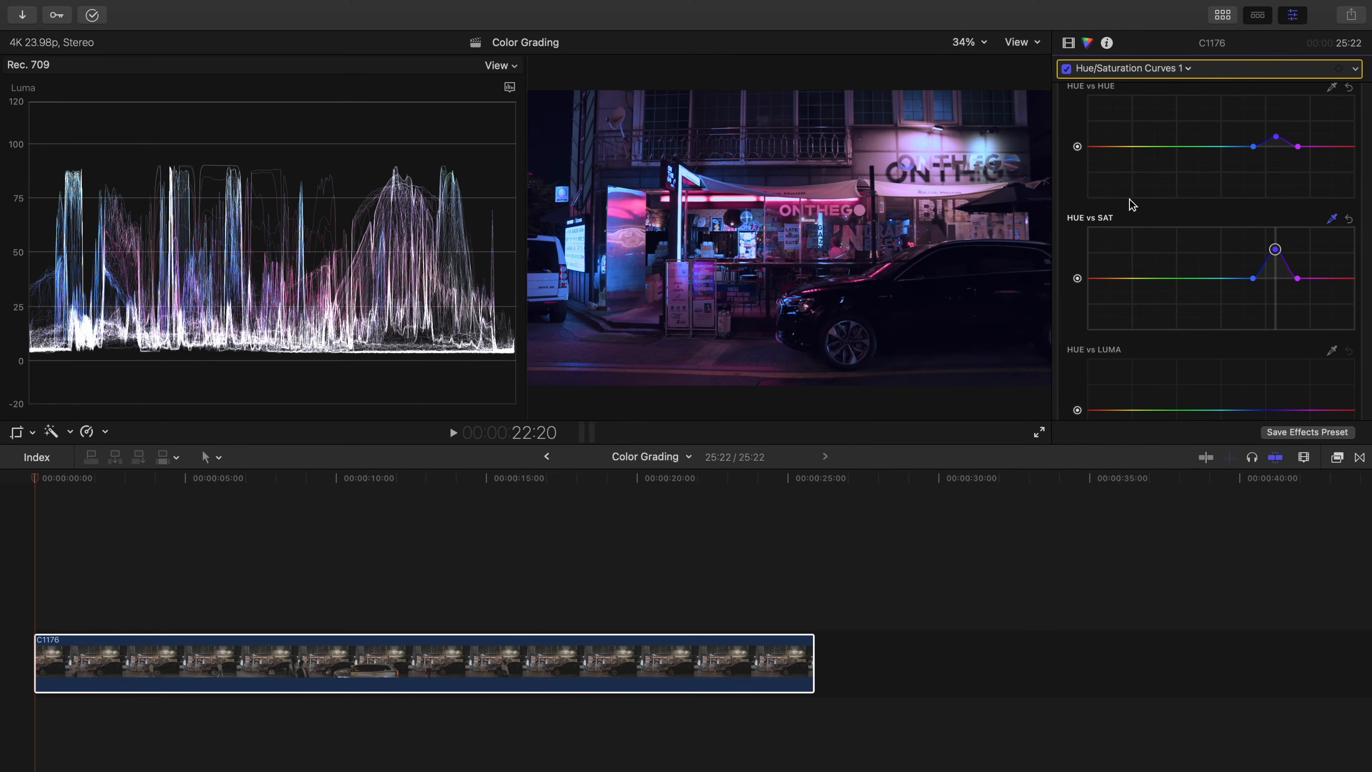
Step: Add a Color Curves correction, lower the luma curve's highlight point slightly, and add a midtone point just below the line
left_click(1195, 68)
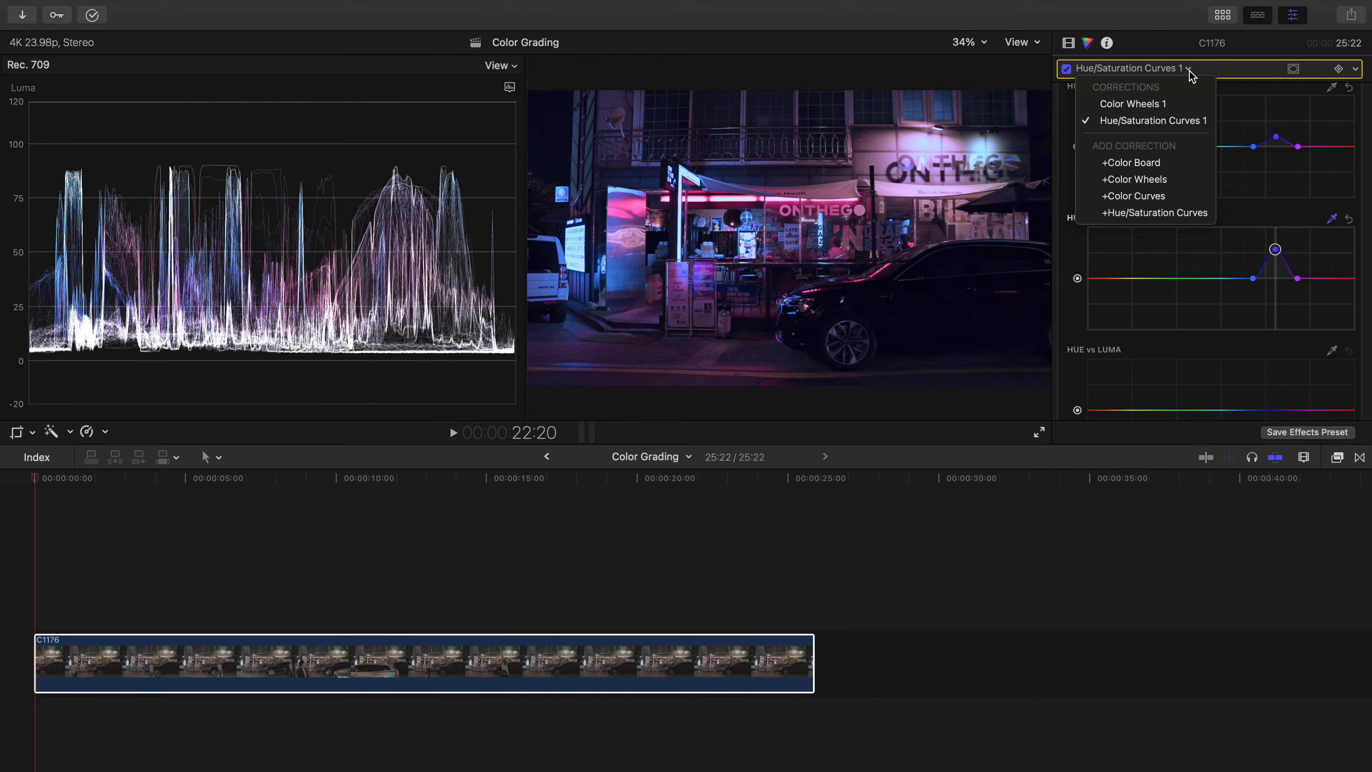
left_click(1156, 195)
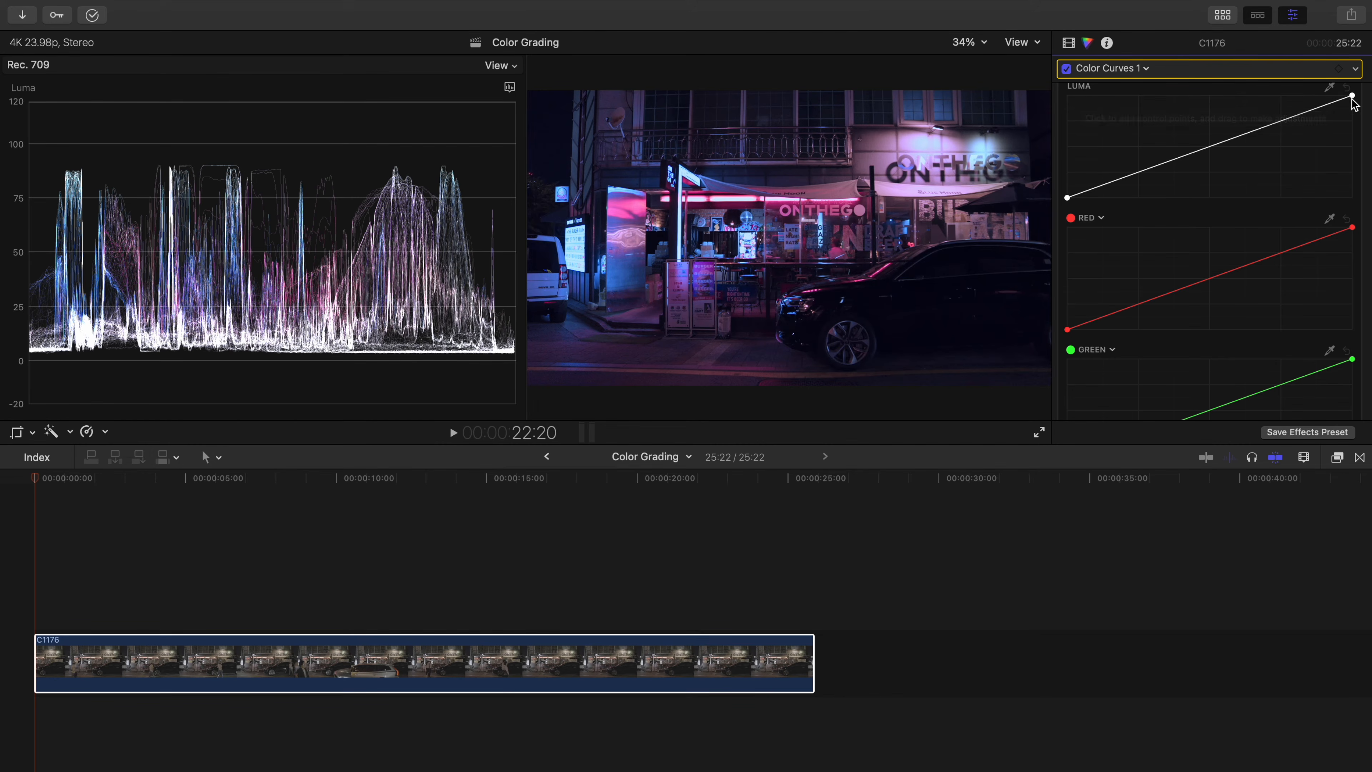
mouse_move(1352, 97)
left_mouse_down()
mouse_move(1348, 110)
mouse_move(1324, 44)
mouse_move(1336, 112)
left_mouse_up()
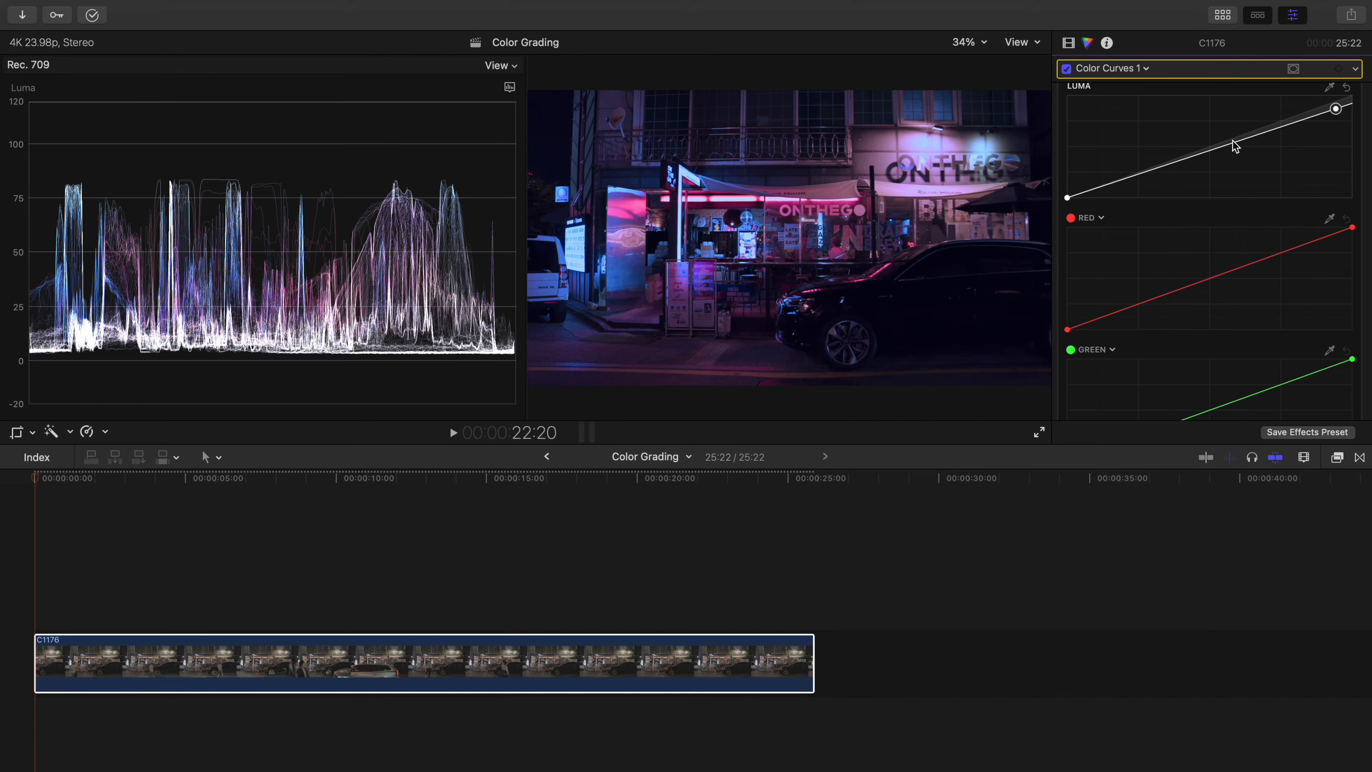
left_click(1208, 150)
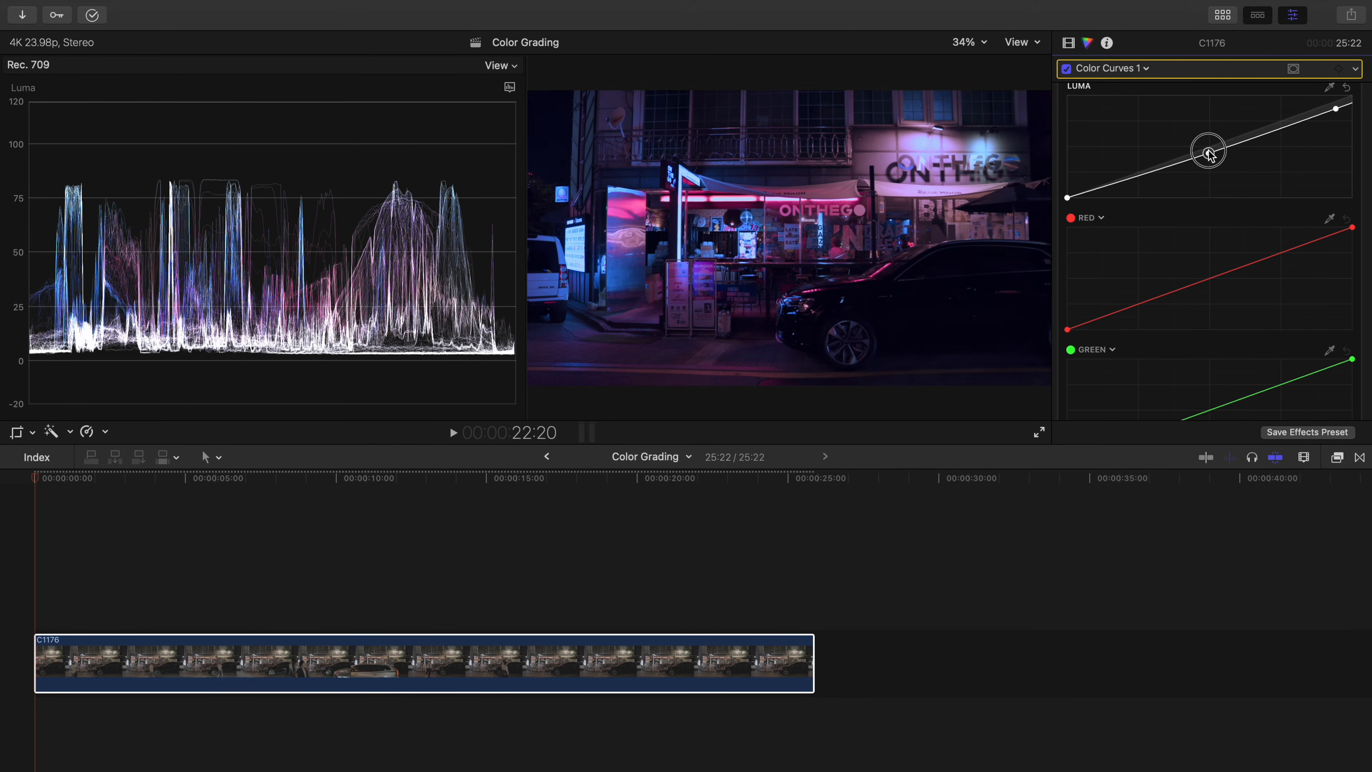
mouse_move(1207, 150)
left_mouse_down()
mouse_move(1201, 142)
mouse_move(1204, 153)
left_mouse_up()
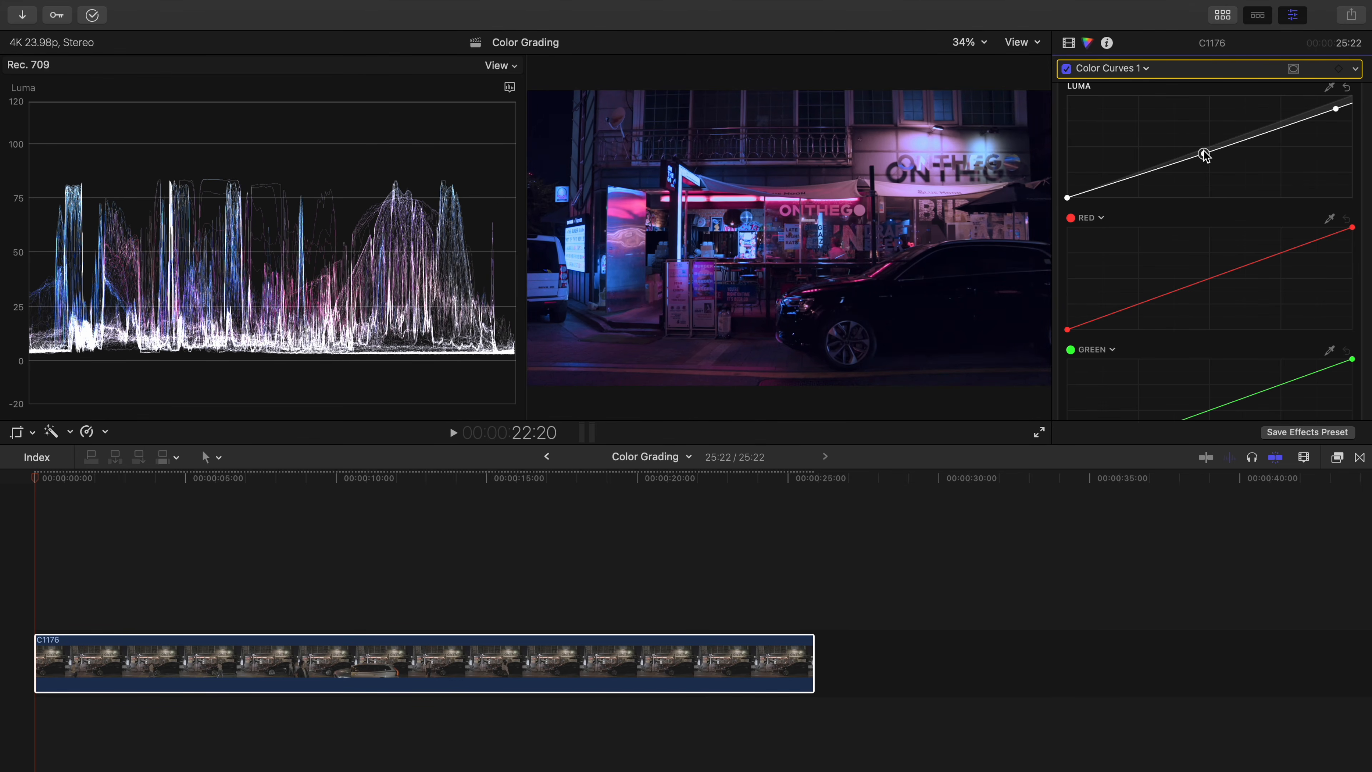
Step: Fine-tune the luma curve's black point, moving it slightly inward and lifting it just above the base
left_click_drag(1069, 197, 1072, 208)
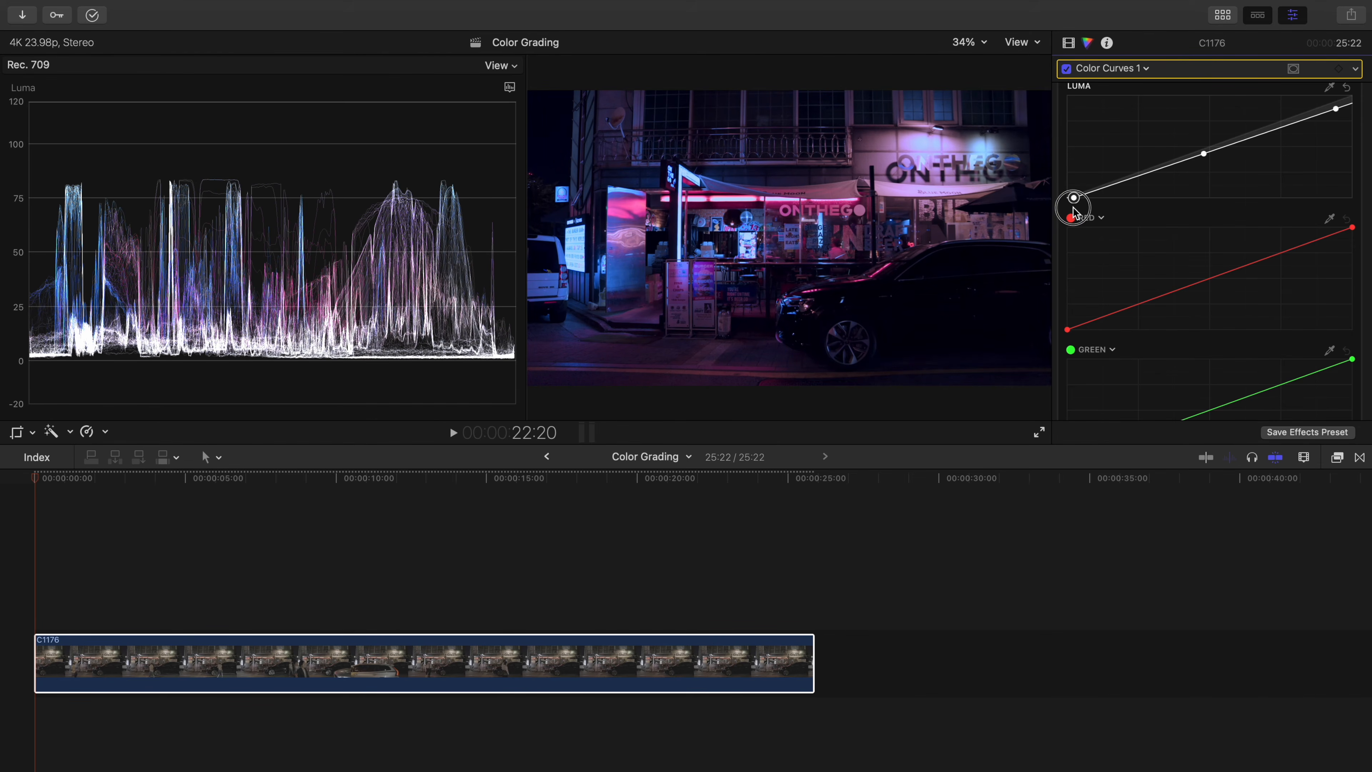
left_click_drag(1073, 206, 1067, 208)
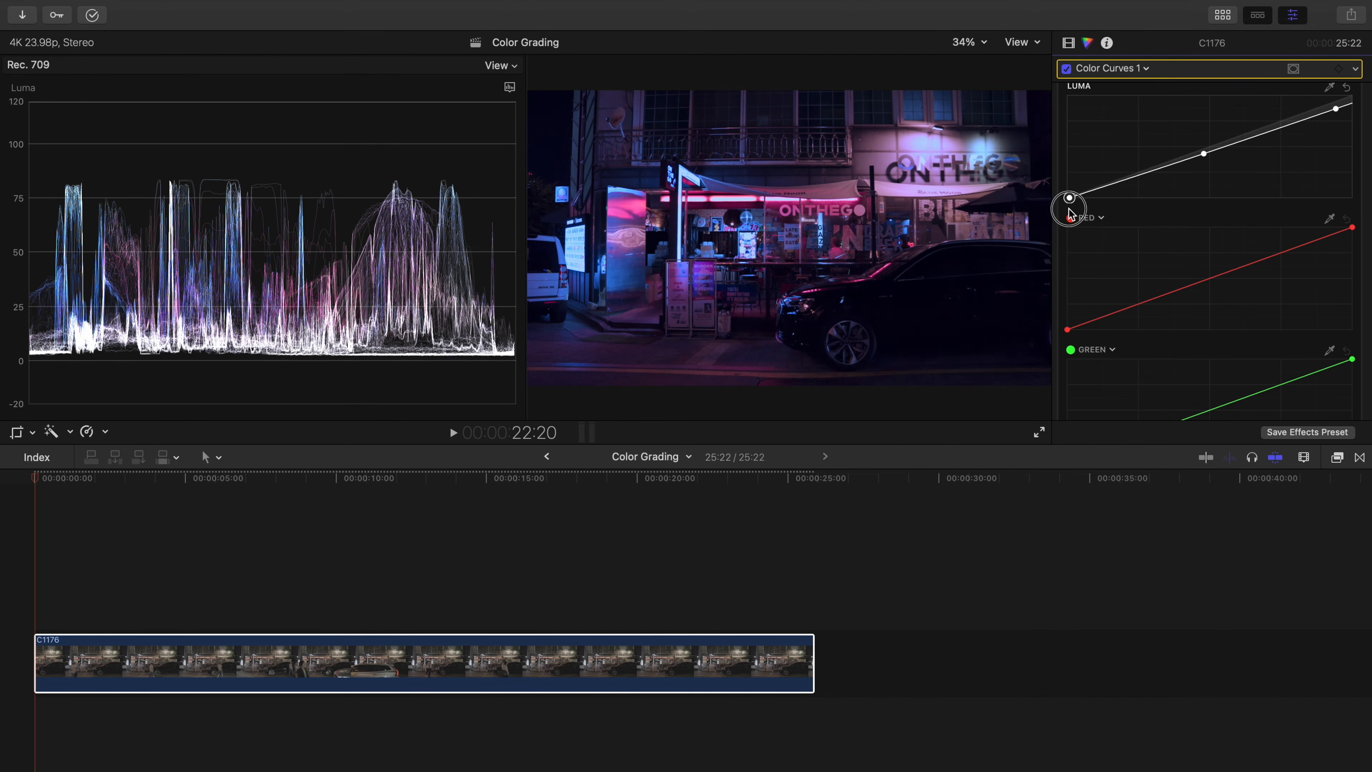
left_click_drag(1067, 198, 1080, 195)
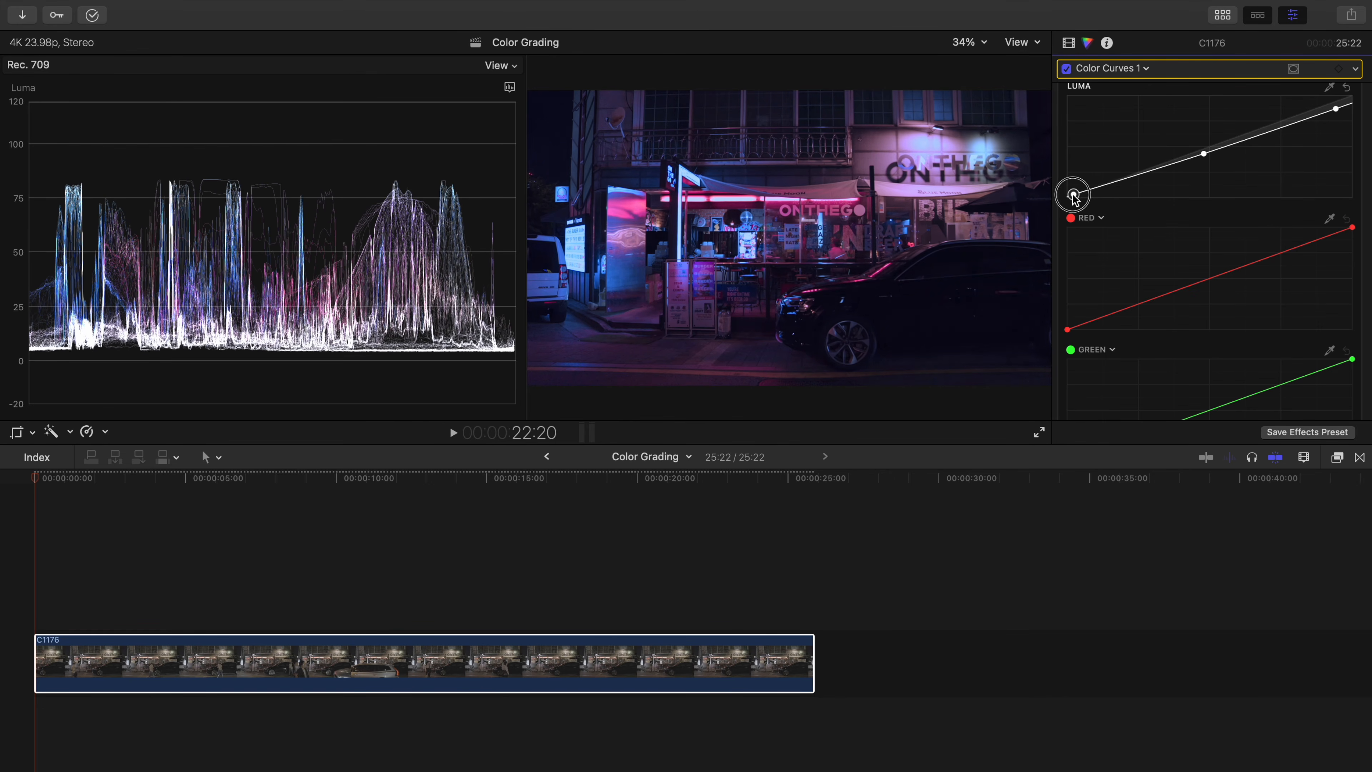
left_click_drag(1075, 198, 1076, 198)
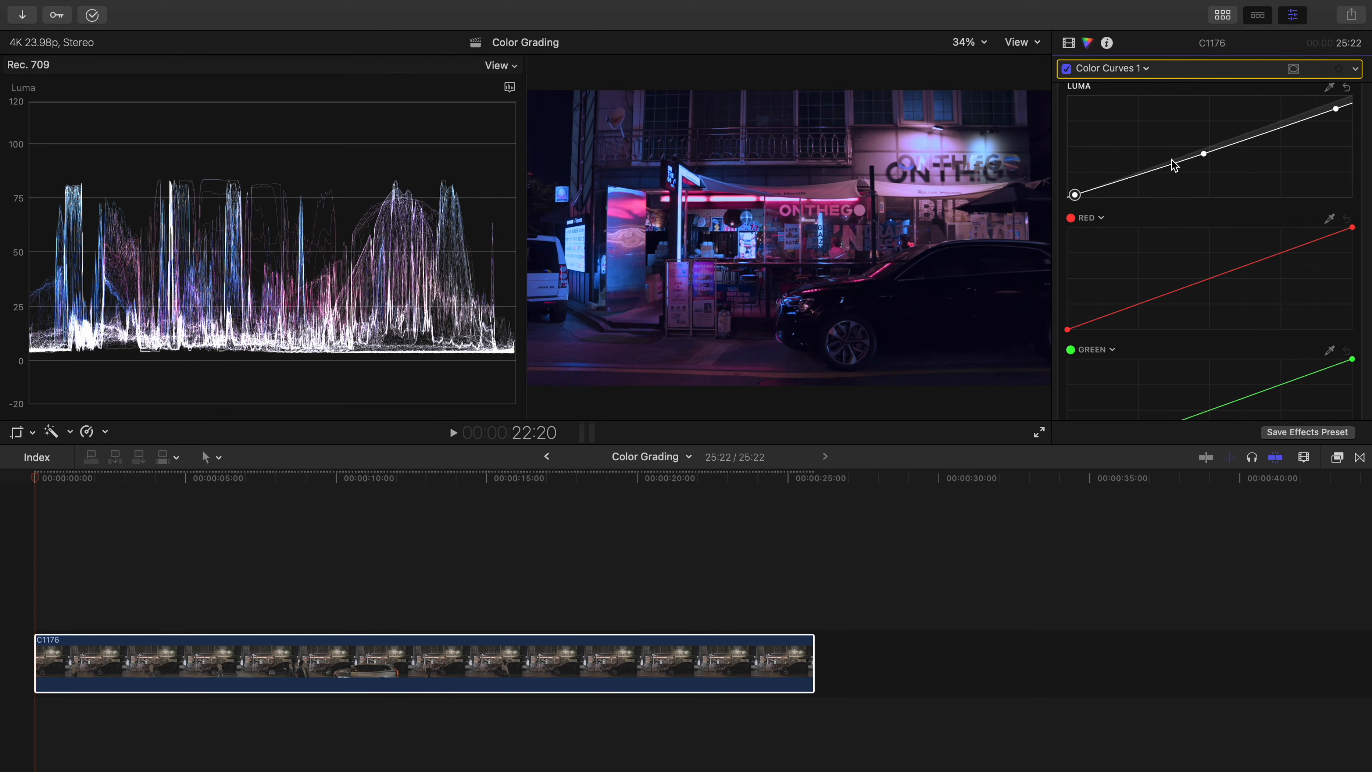
Step: Lower the luma curve's midtone point slightly and move its highlight point up and inward to increase contrast
left_click_drag(1204, 154, 1205, 157)
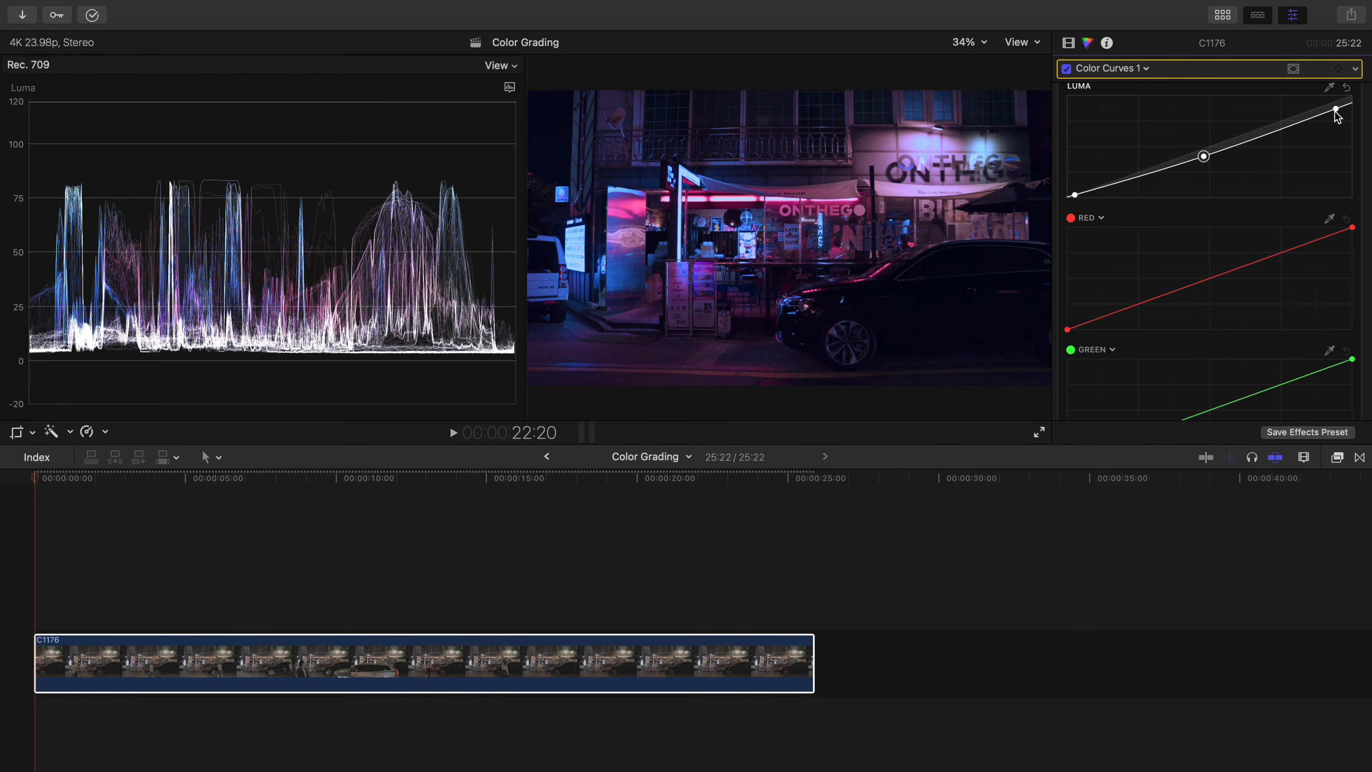
left_click_drag(1336, 109, 1320, 102)
left_click(1320, 102)
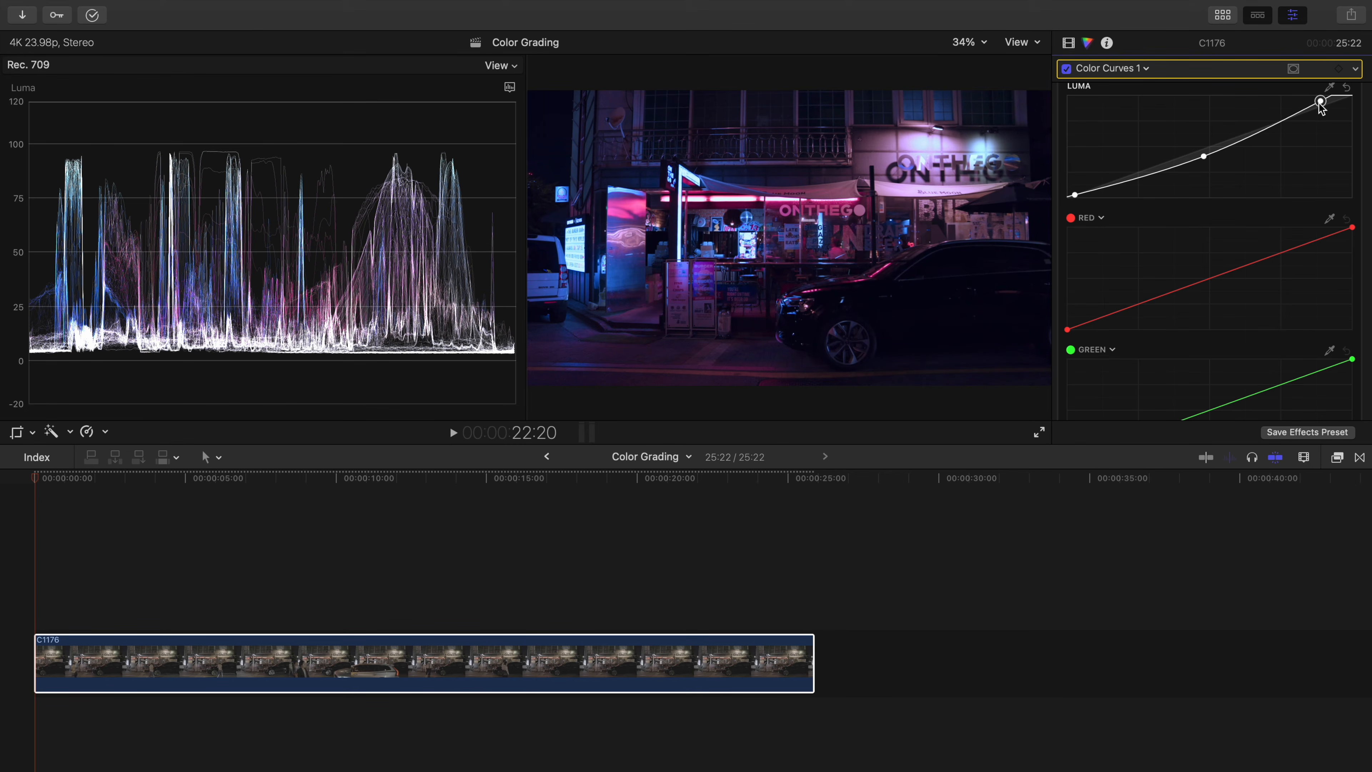